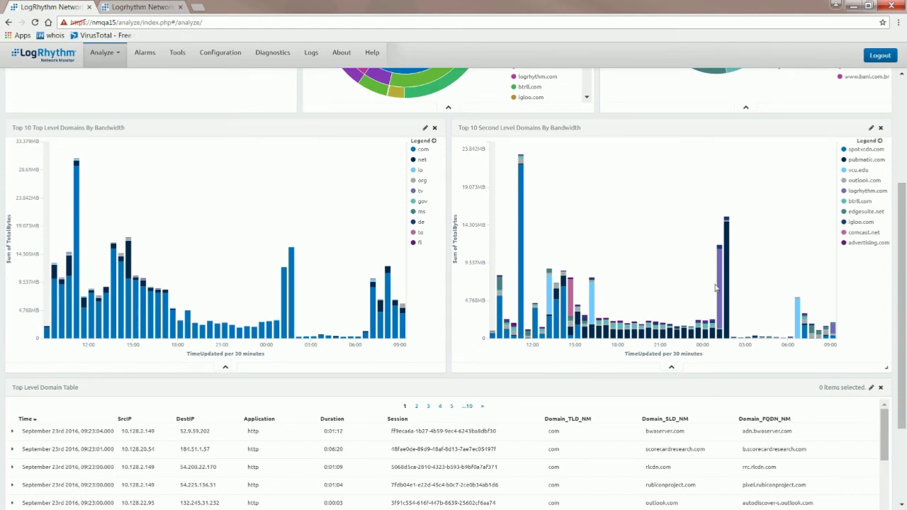
- Load the saved DNS Dashboard with its table of DNS hosts, queries and names
{"action": "scroll", "coordinate": [496, 255], "scroll_direction": "up", "scroll_amount": 5}
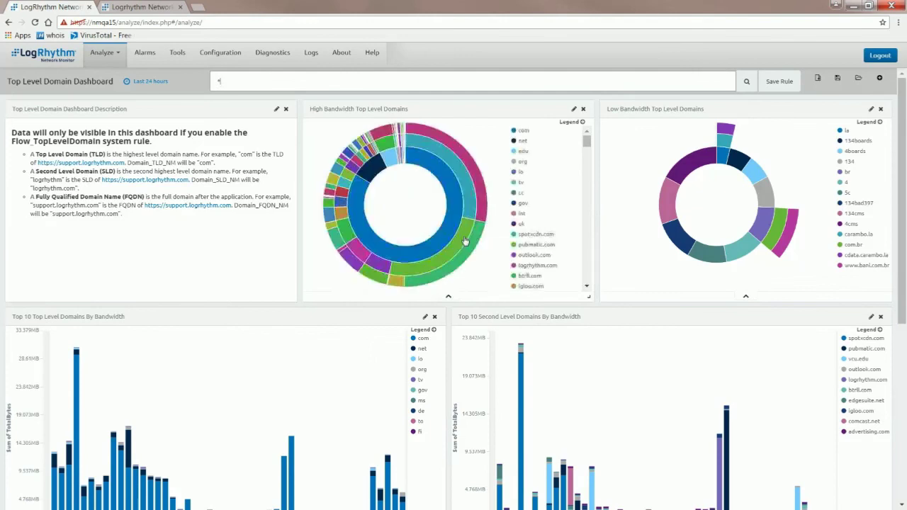
{"action": "left_click", "coordinate": [858, 77]}
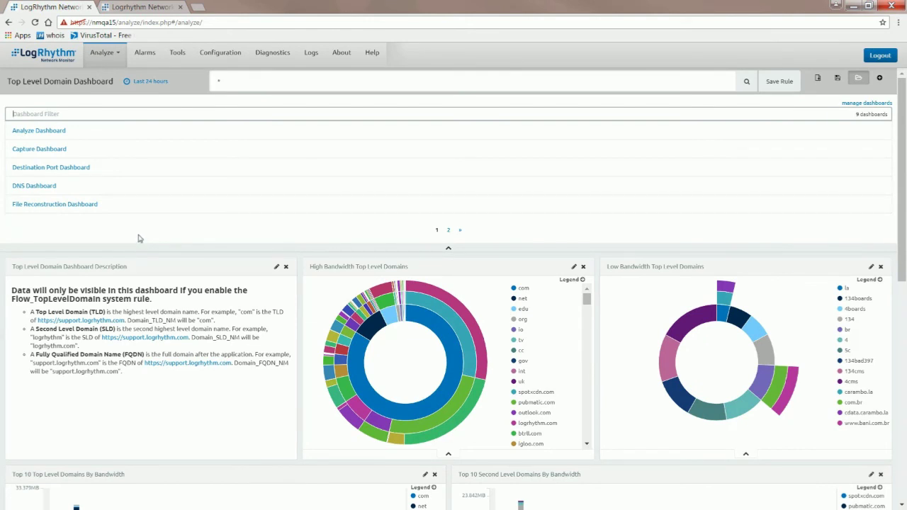
{"action": "left_click", "coordinate": [31, 203]}
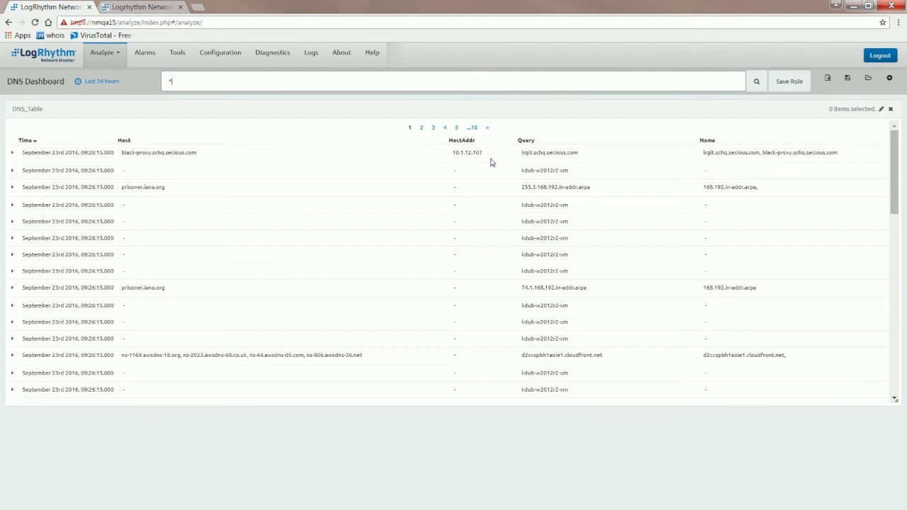
- Leave the DNS Dashboard for the Deep Packet Analytics Manage Deep Script Rules page
{"action": "left_click", "coordinate": [668, 190]}
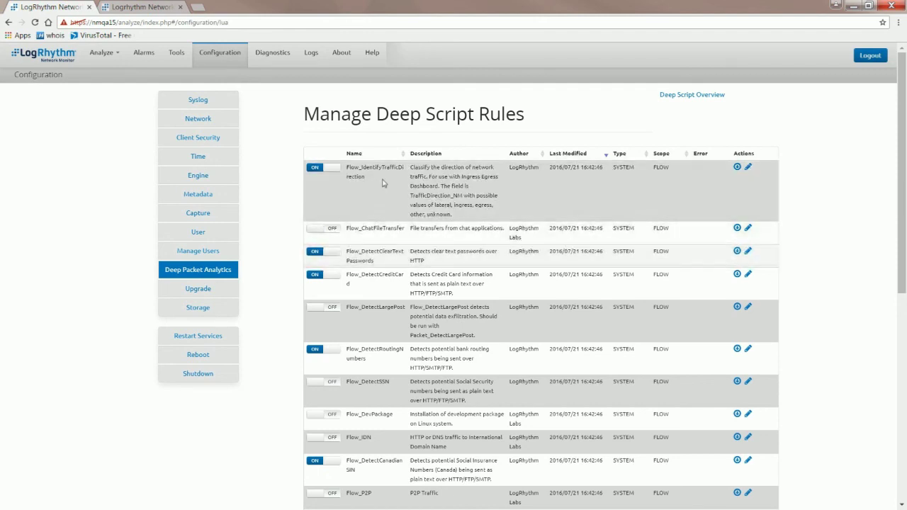
{"action": "left_click", "coordinate": [747, 251]}
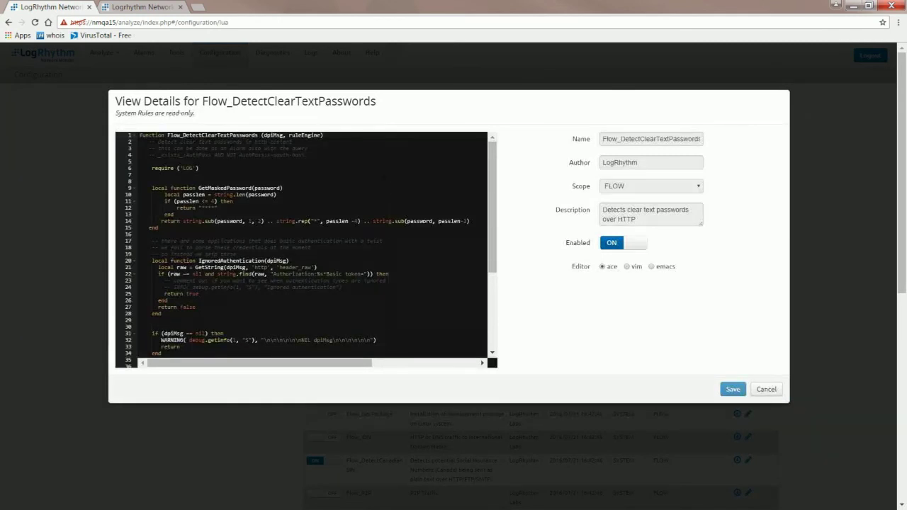
{"action": "key", "text": "ctrl+plus"}
{"action": "key", "text": "ctrl+plus"}
{"action": "key", "text": "ctrl+plus"}
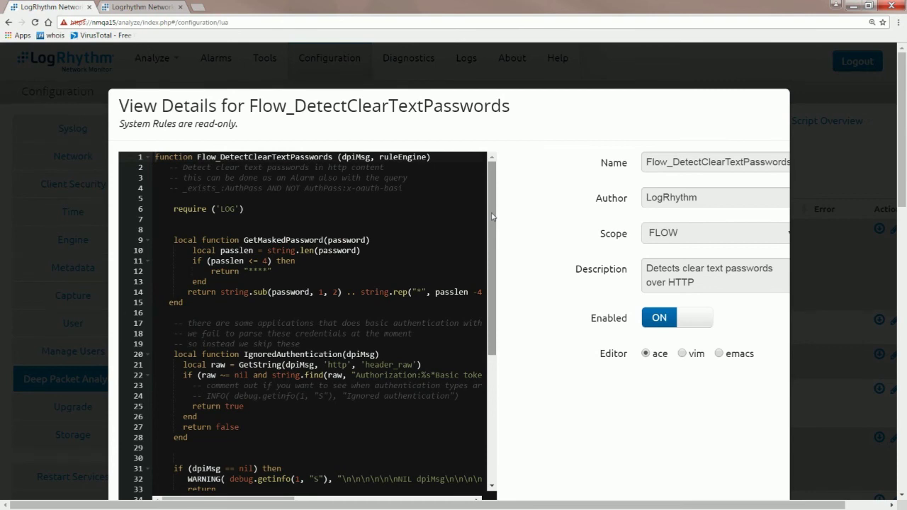
{"action": "scroll", "coordinate": [492, 218], "scroll_direction": "down", "scroll_amount": 2}
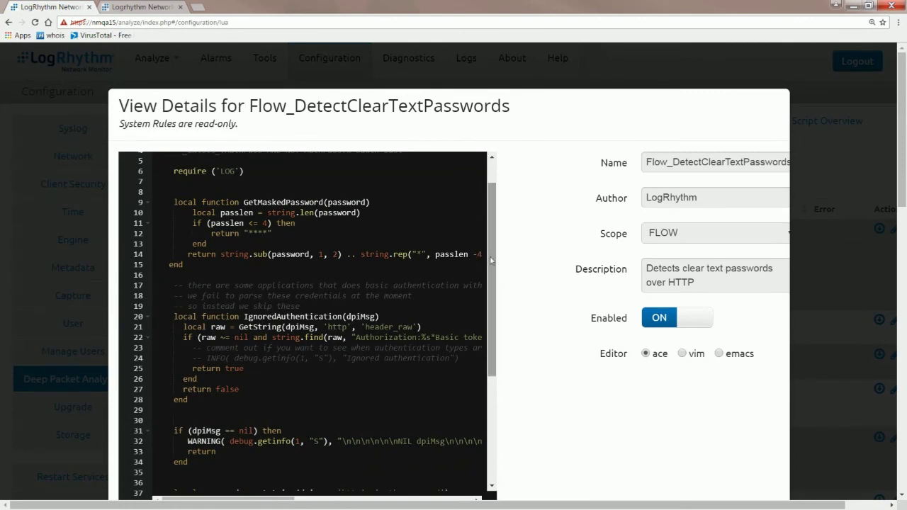
{"action": "scroll", "coordinate": [487, 286], "scroll_direction": "down", "scroll_amount": 1}
{"action": "scroll", "coordinate": [487, 286], "scroll_direction": "down", "scroll_amount": 3}
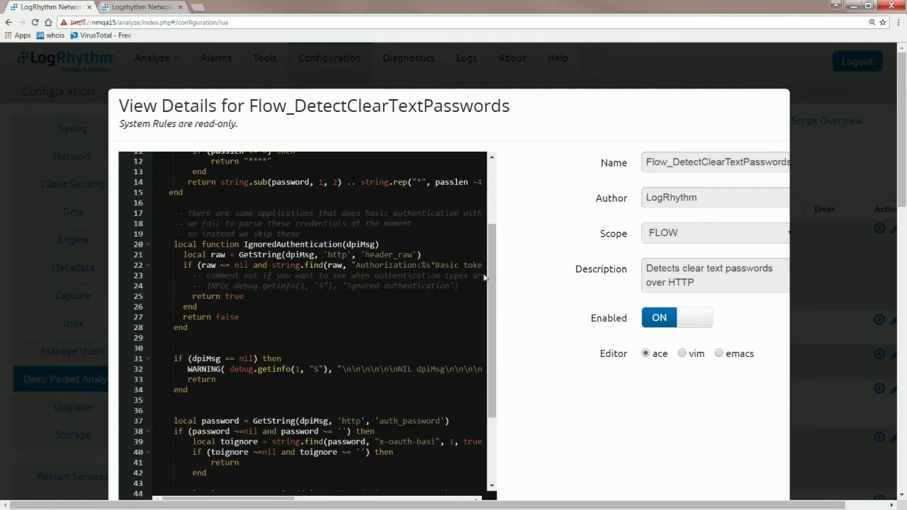
{"action": "scroll", "coordinate": [479, 330], "scroll_direction": "down", "scroll_amount": 1}
{"action": "scroll", "coordinate": [479, 329], "scroll_direction": "down", "scroll_amount": 3}
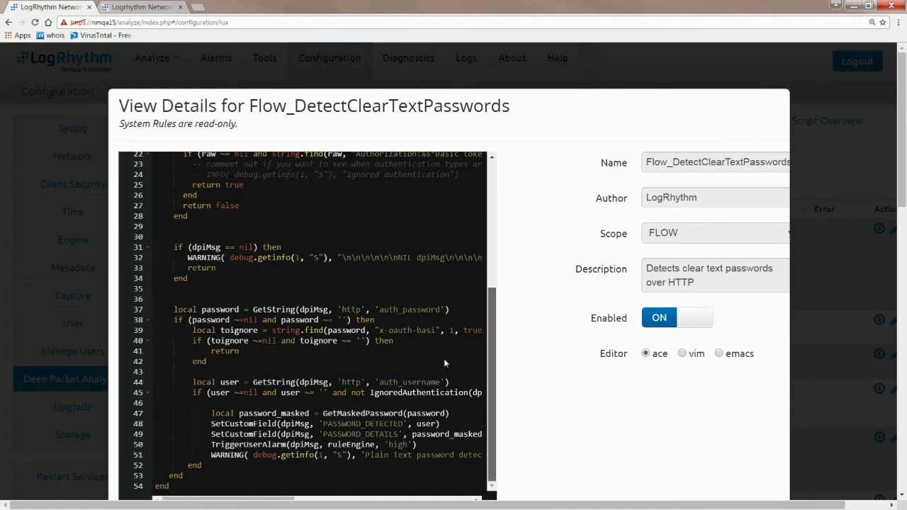
{"action": "scroll", "coordinate": [445, 360], "scroll_direction": "up", "scroll_amount": 3}
{"action": "scroll", "coordinate": [446, 360], "scroll_direction": "up", "scroll_amount": 3}
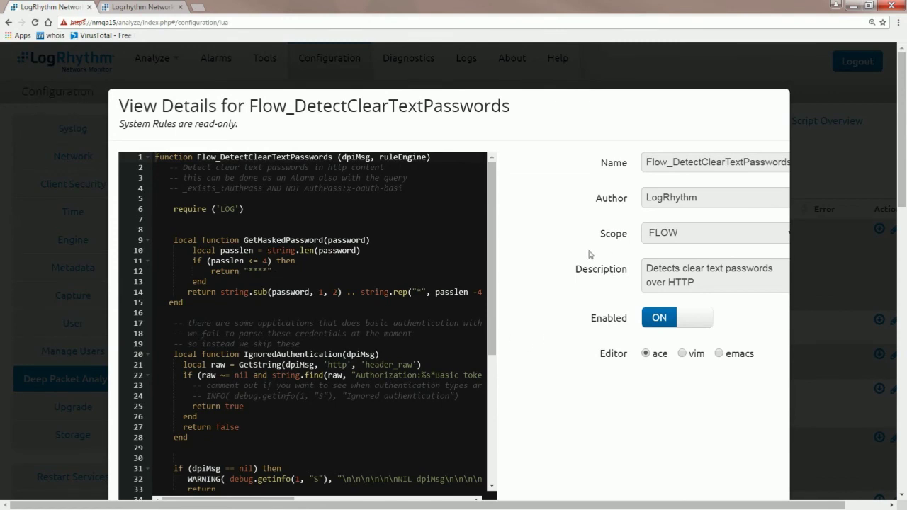
{"action": "key", "text": "ctrl+minus"}
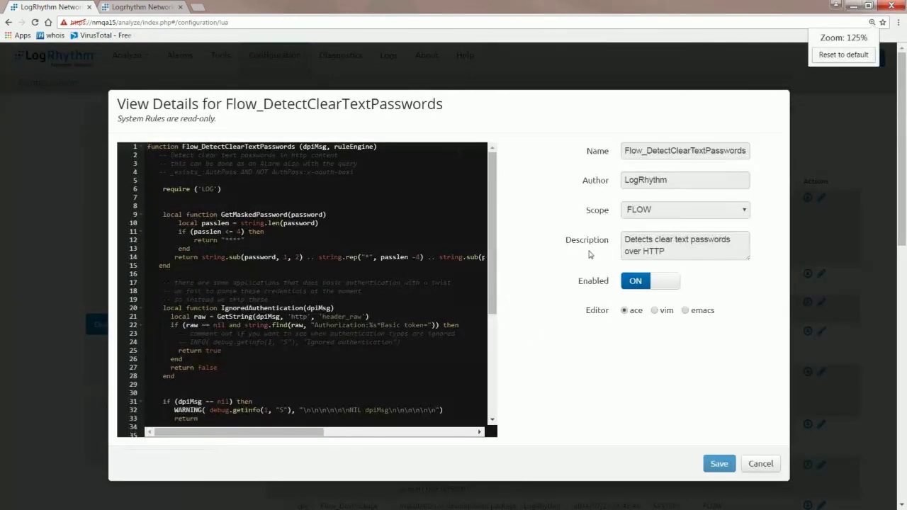
{"action": "key", "text": "Escape"}
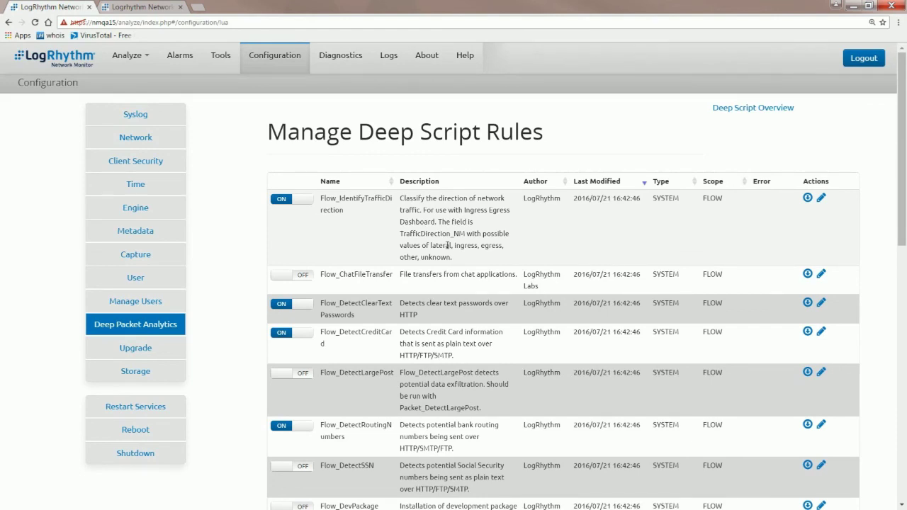
- Scroll through the deep script rules, with Flow_TopLevelDomain on and Packet_DetectLargePost off
{"action": "scroll", "coordinate": [447, 246], "scroll_direction": "down", "scroll_amount": 1}
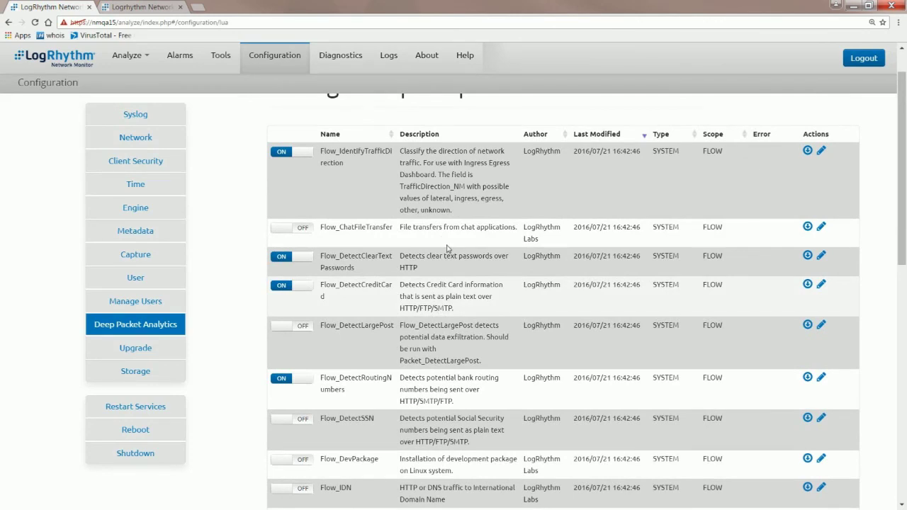
{"action": "scroll", "coordinate": [447, 247], "scroll_direction": "down", "scroll_amount": 1}
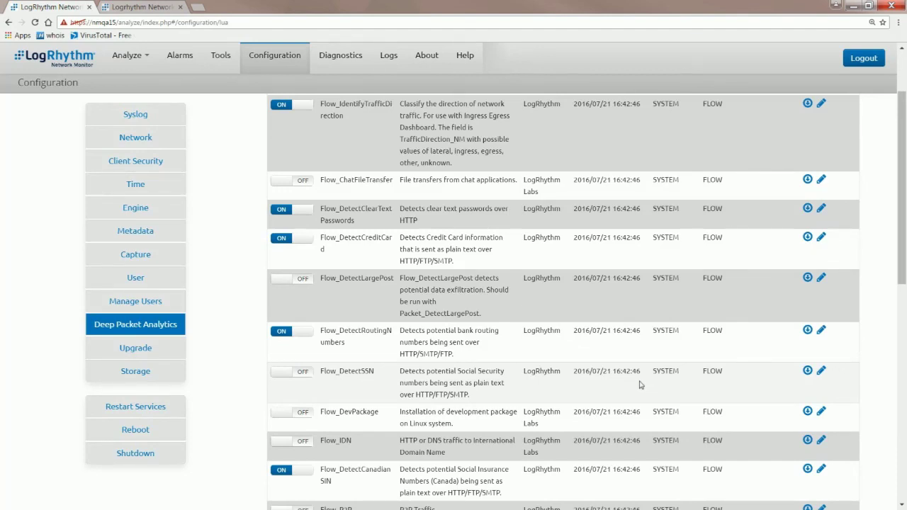
{"action": "scroll", "coordinate": [624, 333], "scroll_direction": "up", "scroll_amount": 2}
{"action": "scroll", "coordinate": [624, 338], "scroll_direction": "down", "scroll_amount": 2}
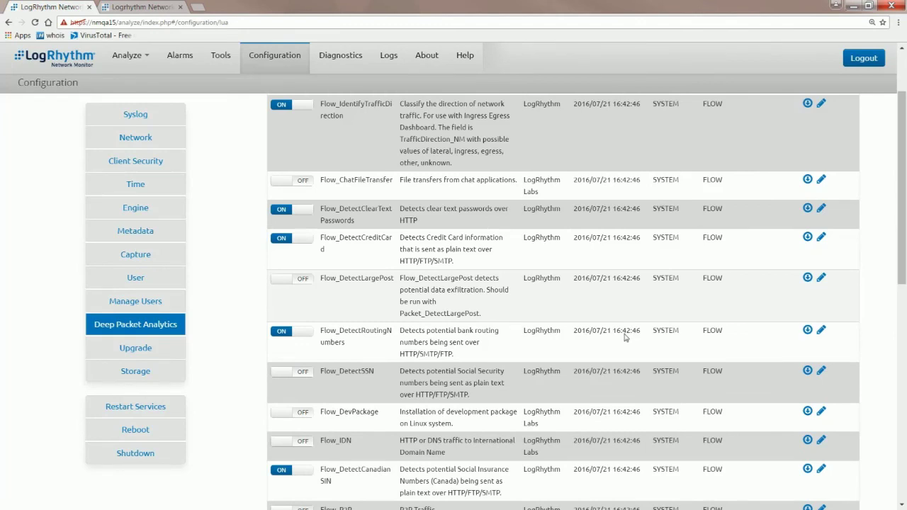
{"action": "scroll", "coordinate": [624, 338], "scroll_direction": "down", "scroll_amount": 4}
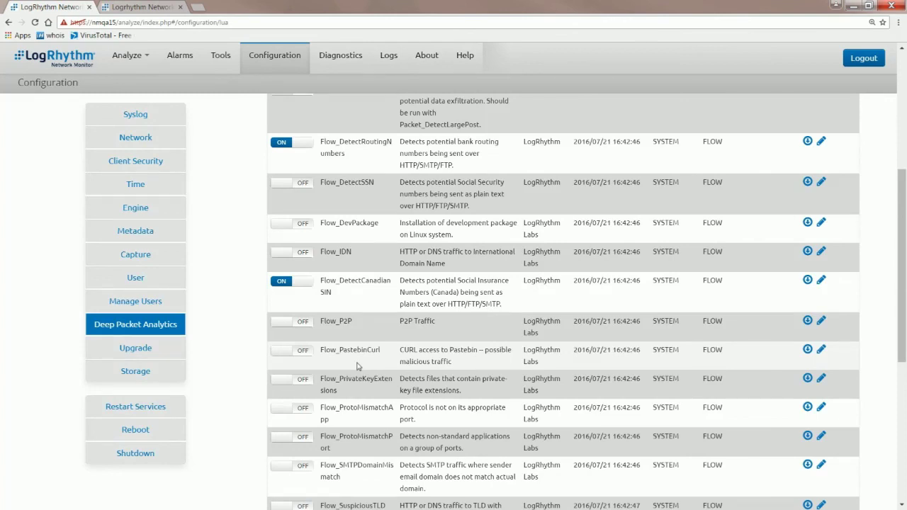
{"action": "scroll", "coordinate": [357, 367], "scroll_direction": "down", "scroll_amount": 4}
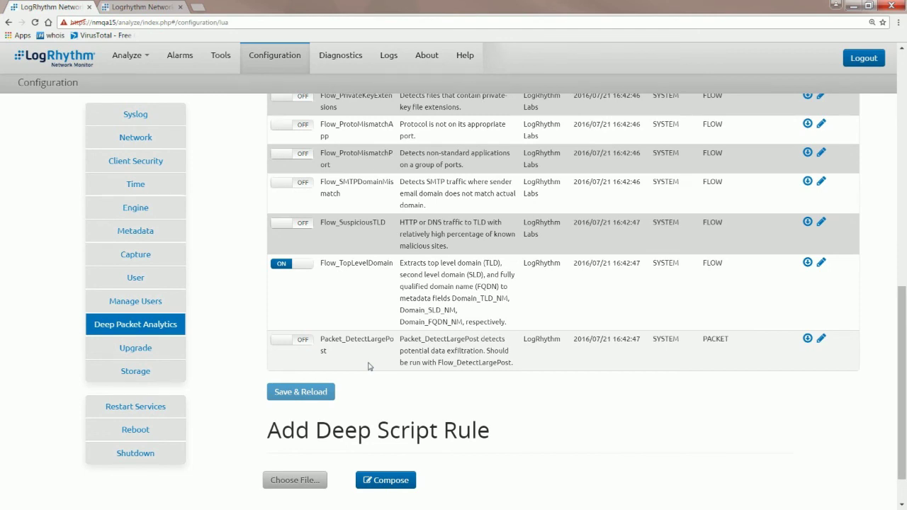
{"action": "scroll", "coordinate": [368, 366], "scroll_direction": "up", "scroll_amount": 5}
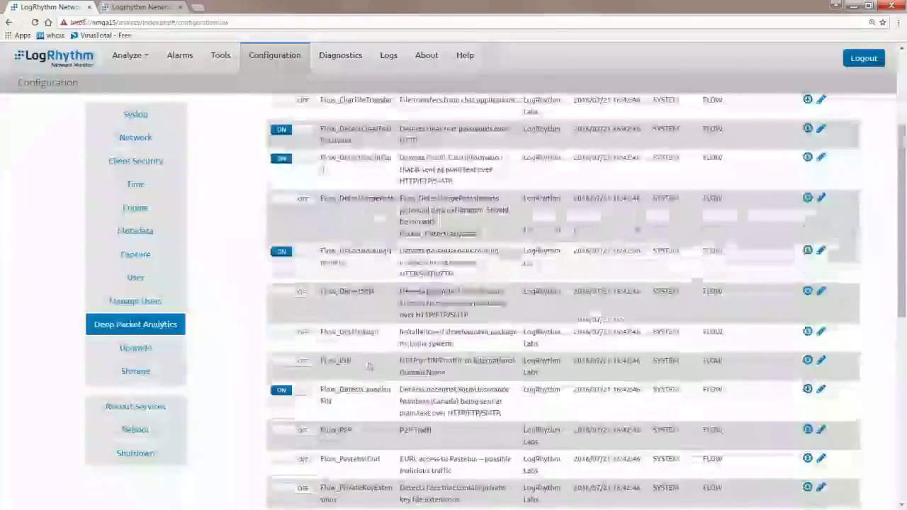
{"action": "scroll", "coordinate": [368, 366], "scroll_direction": "up", "scroll_amount": 2}
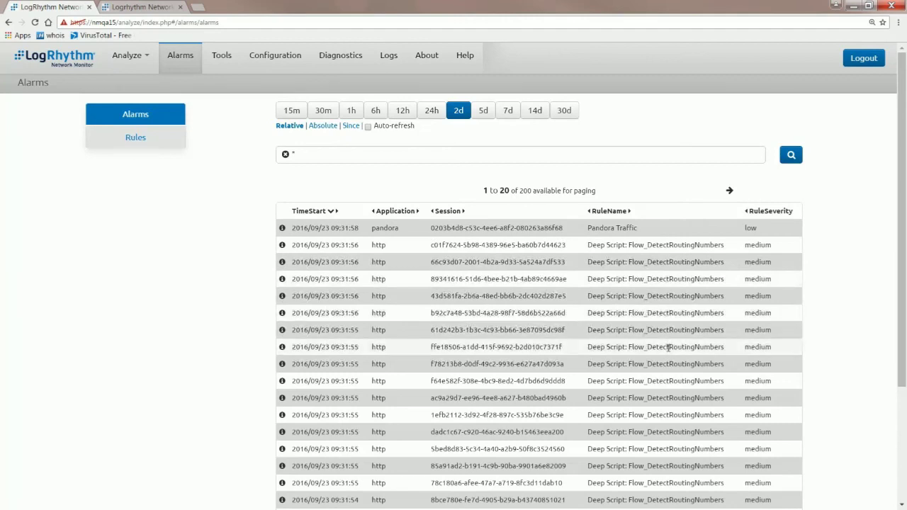
{"action": "scroll", "coordinate": [669, 356], "scroll_direction": "down", "scroll_amount": 1}
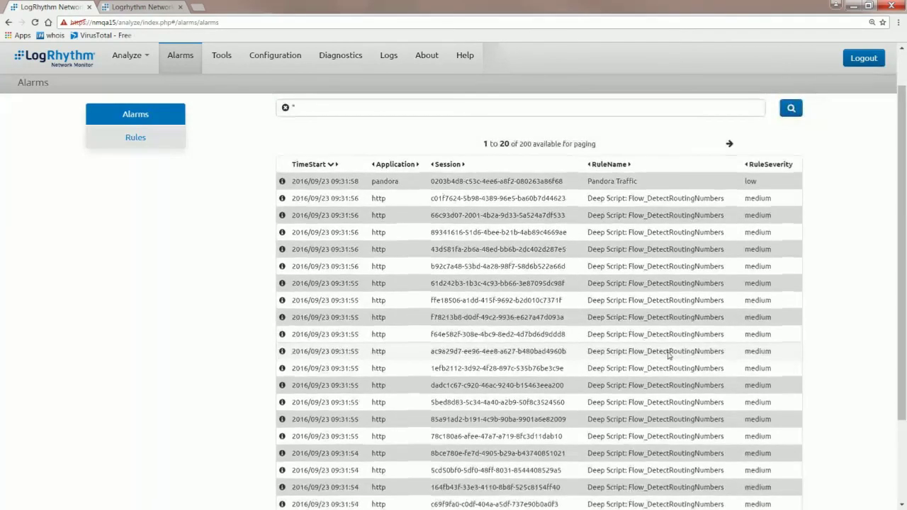
{"action": "scroll", "coordinate": [669, 351], "scroll_direction": "up", "scroll_amount": 1}
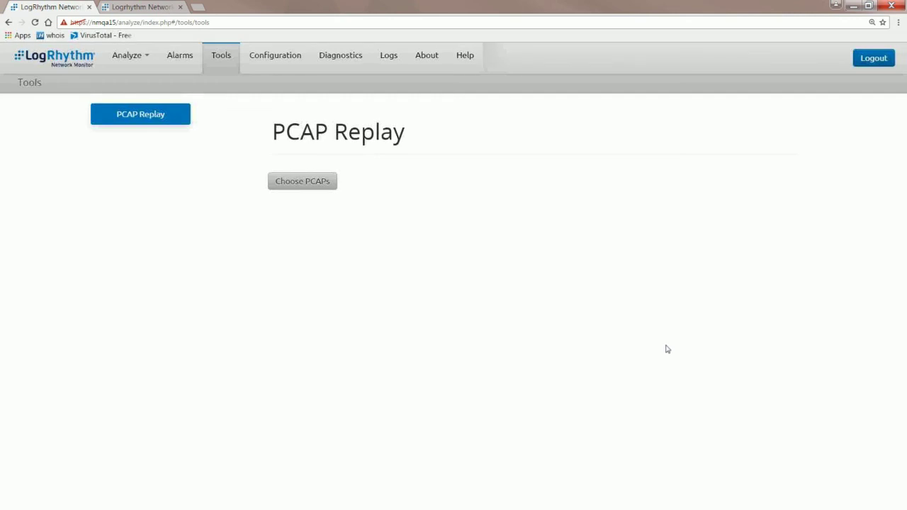
- Select capture files WeirdICMP.pcap through Flow_DetectSSN.pcap and upload them all to PCAP Replay
{"action": "key", "text": "Return"}
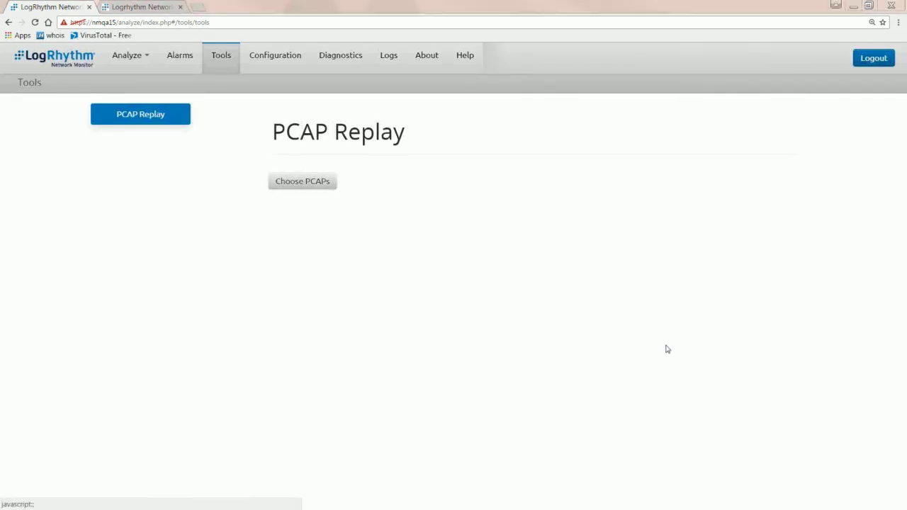
{"action": "key", "text": "Down"}
{"action": "key", "text": "shift+Down"}
{"action": "key", "text": "shift+Down"}
{"action": "key", "text": "shift+Down"}
{"action": "key", "text": "shift+Down"}
{"action": "key", "text": "shift+Down"}
{"action": "key", "text": "shift+Down"}
{"action": "key", "text": "shift+Down"}
{"action": "key", "text": "shift+Down"}
{"action": "key", "text": "shift+Down"}
{"action": "key", "text": "shift+Down"}
{"action": "key", "text": "shift+Down"}
{"action": "key", "text": "shift+Down"}
{"action": "key", "text": "shift+Down"}
{"action": "key", "text": "shift+Down"}
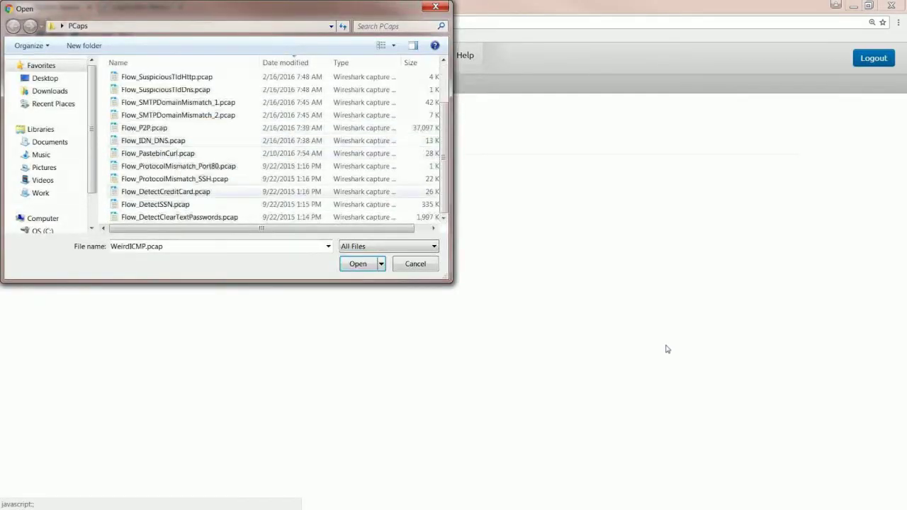
{"action": "key", "text": "shift+Down"}
{"action": "key", "text": "shift+Down"}
{"action": "key", "text": "Tab"}
{"action": "key", "text": "Return"}
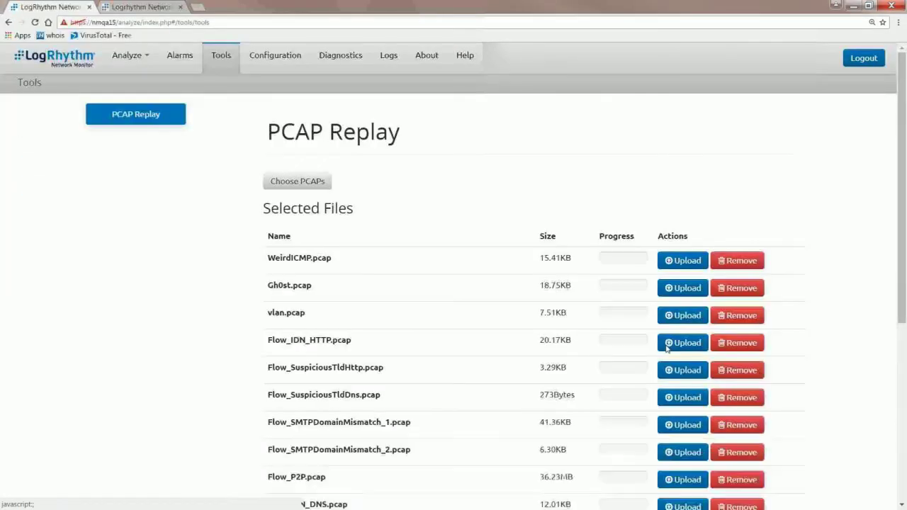
{"action": "key", "text": "Tab"}
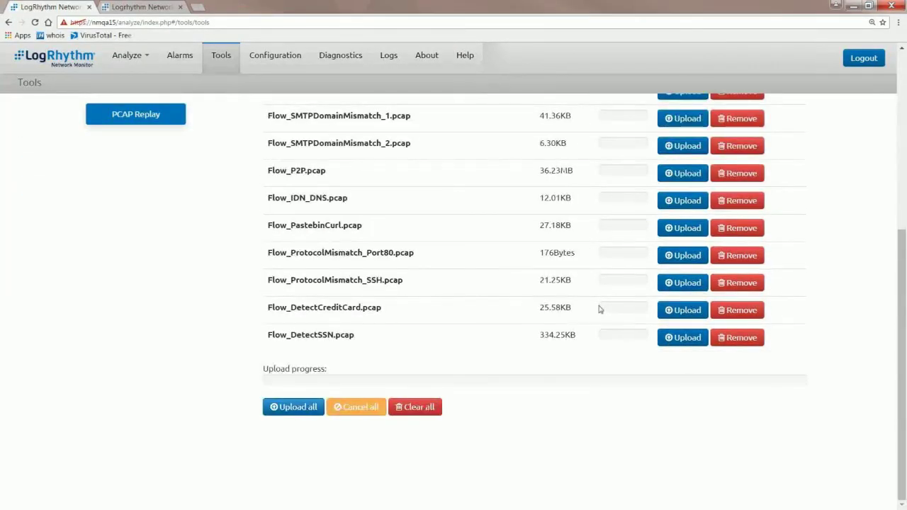
{"action": "key", "text": "Return"}
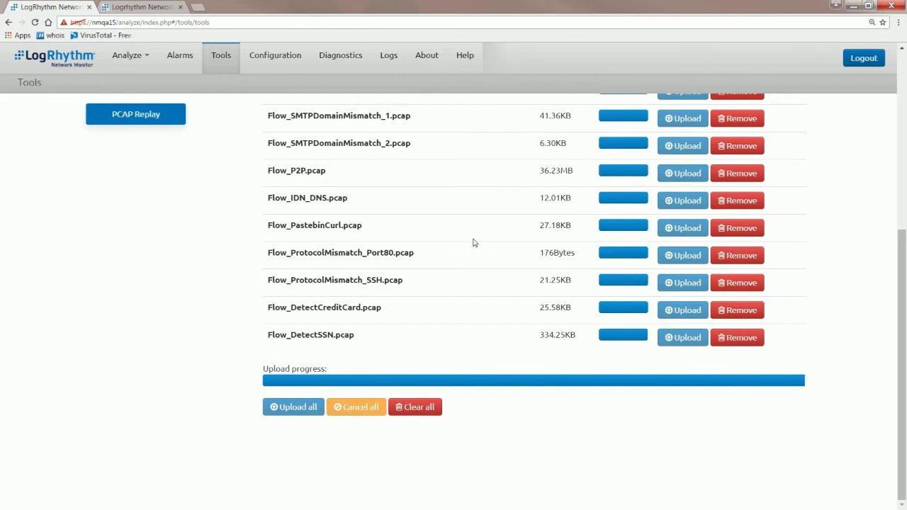
- Review the uploaded PCAP Replay file list, then go to the Alarms page
{"action": "scroll", "coordinate": [474, 243], "scroll_direction": "up", "scroll_amount": 1}
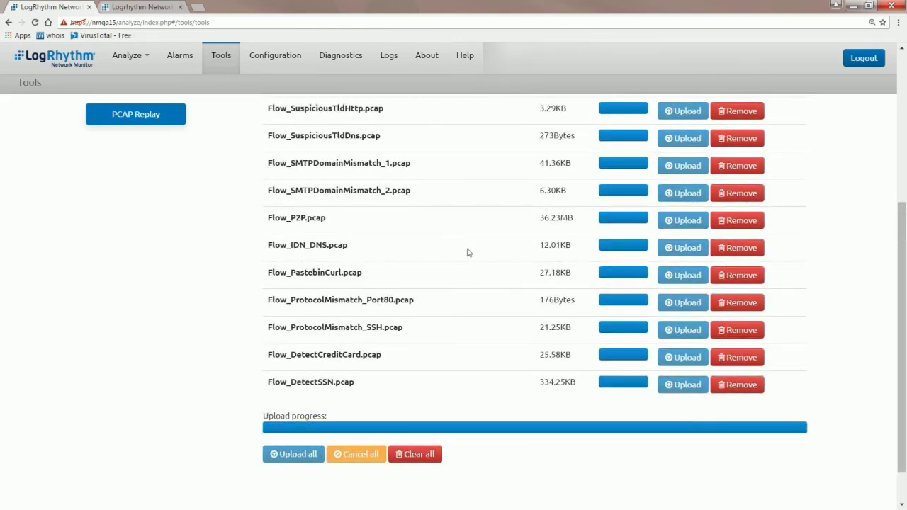
{"action": "scroll", "coordinate": [468, 253], "scroll_direction": "up", "scroll_amount": 3}
{"action": "scroll", "coordinate": [468, 256], "scroll_direction": "up", "scroll_amount": 2}
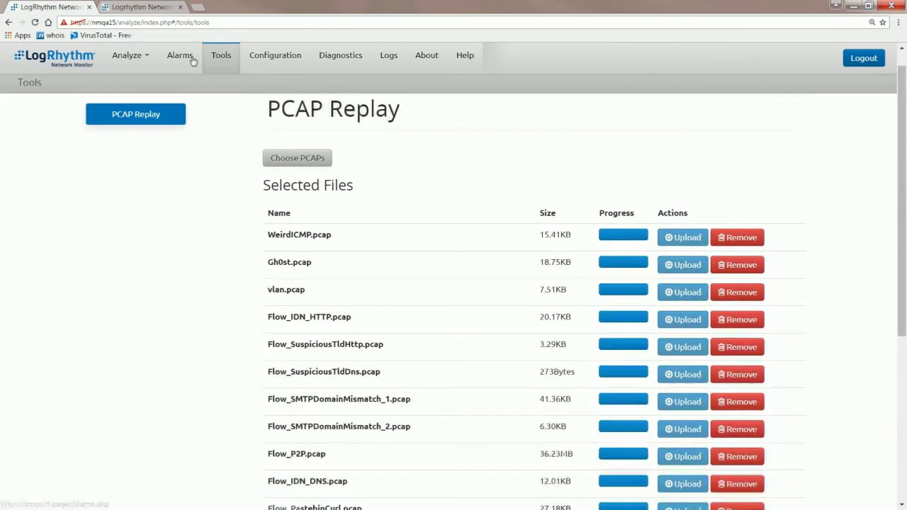
{"action": "left_click", "coordinate": [192, 60]}
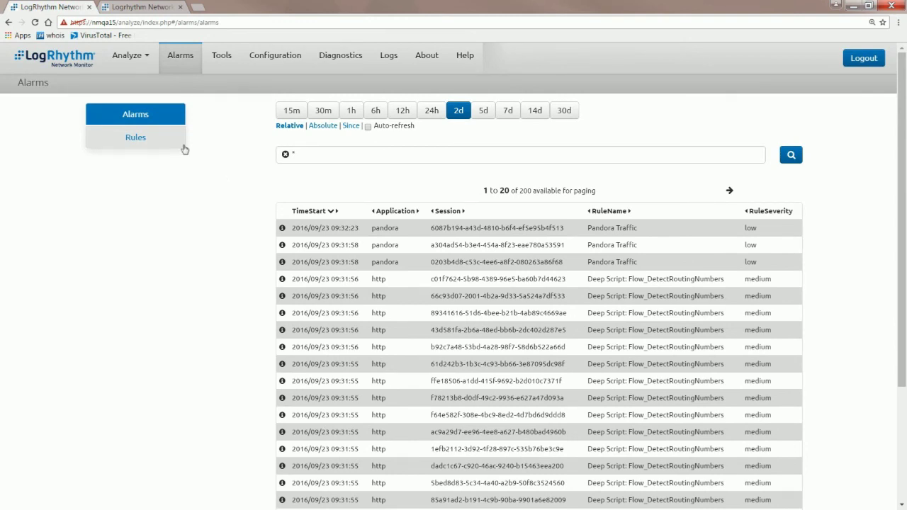
- In Analyze, load the saved Destination Port Dashboard
{"action": "left_click", "coordinate": [64, 62]}
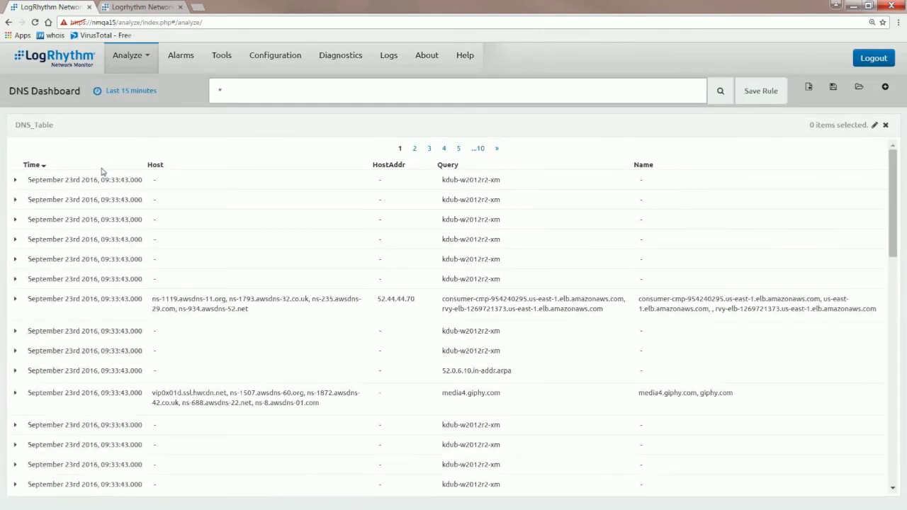
{"action": "left_click", "coordinate": [859, 87]}
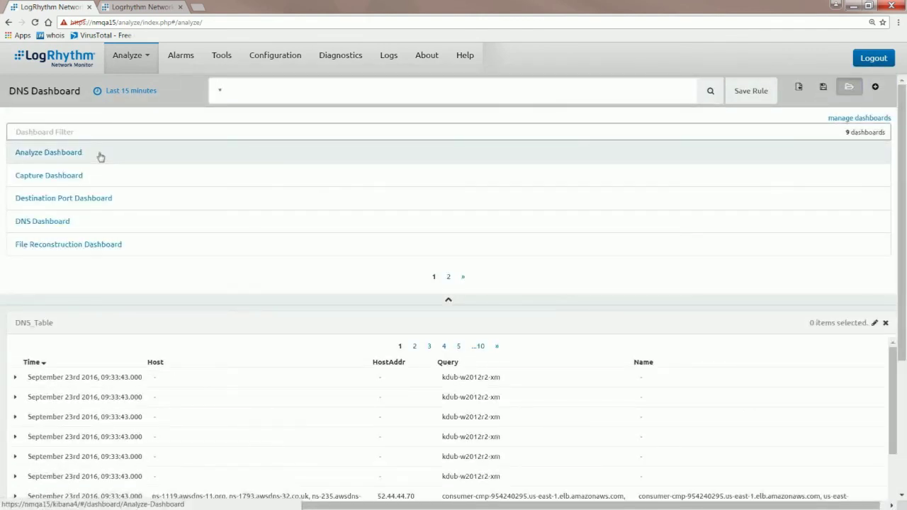
{"action": "left_click", "coordinate": [97, 208]}
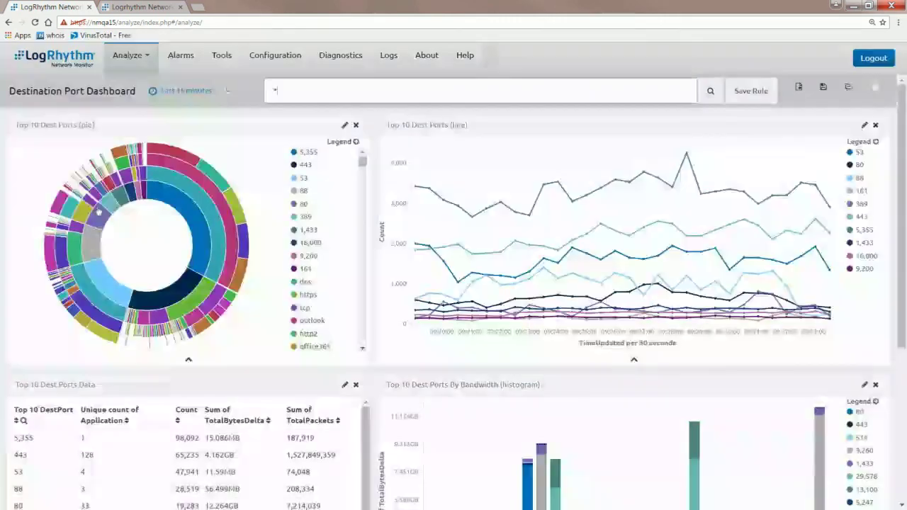
- Switch to the saved Capture Dashboard showing captured and written sessions
{"action": "left_click", "coordinate": [849, 86]}
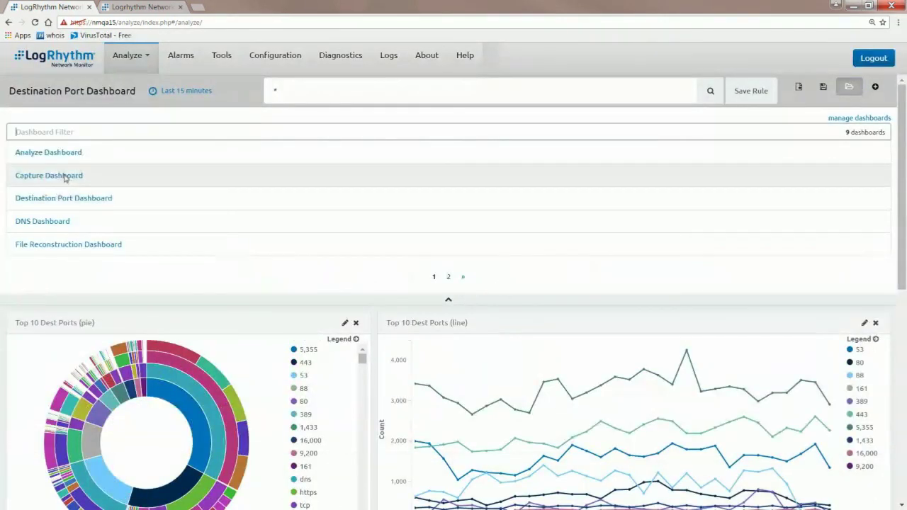
{"action": "left_click", "coordinate": [76, 176]}
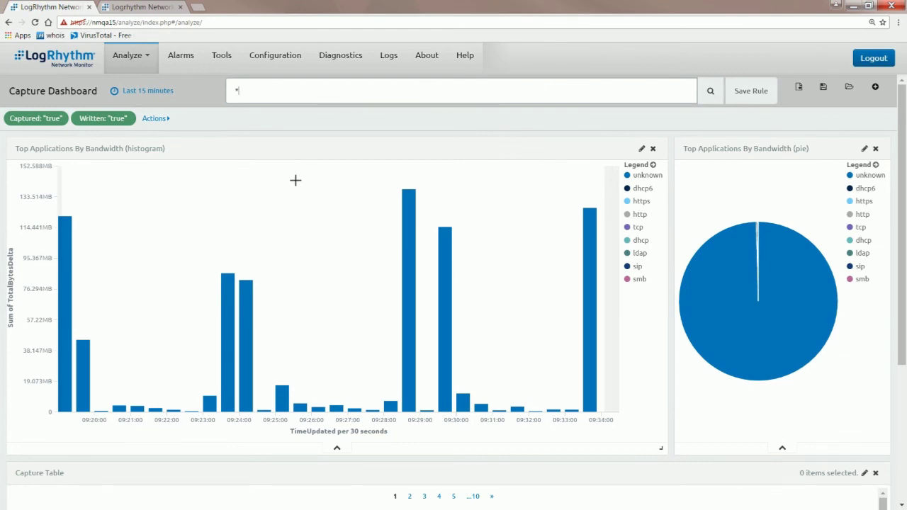
{"action": "scroll", "coordinate": [295, 180], "scroll_direction": "down", "scroll_amount": 2}
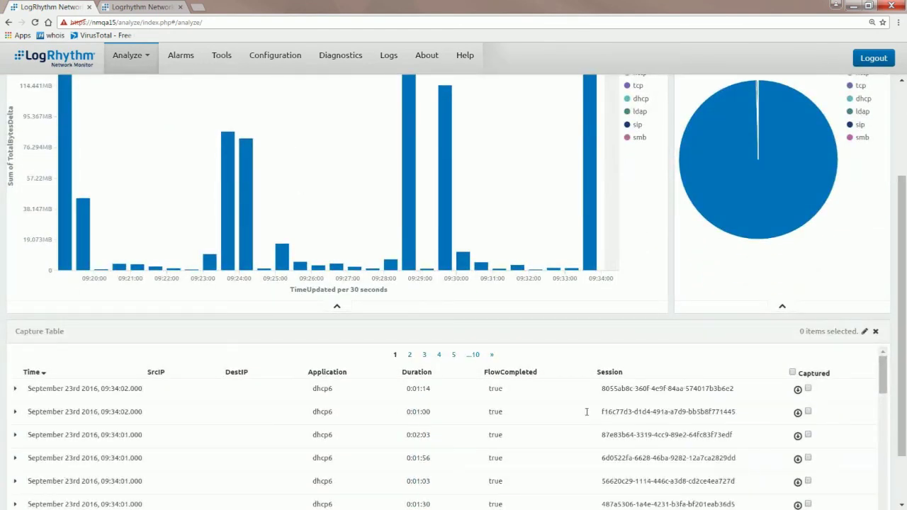
- Download the http session's PCAP from the Capture Table and open pcaps_2016_09_23_15_34_25.zip
{"action": "scroll", "coordinate": [546, 395], "scroll_direction": "down", "scroll_amount": 2}
{"action": "scroll", "coordinate": [540, 386], "scroll_direction": "down", "scroll_amount": 3}
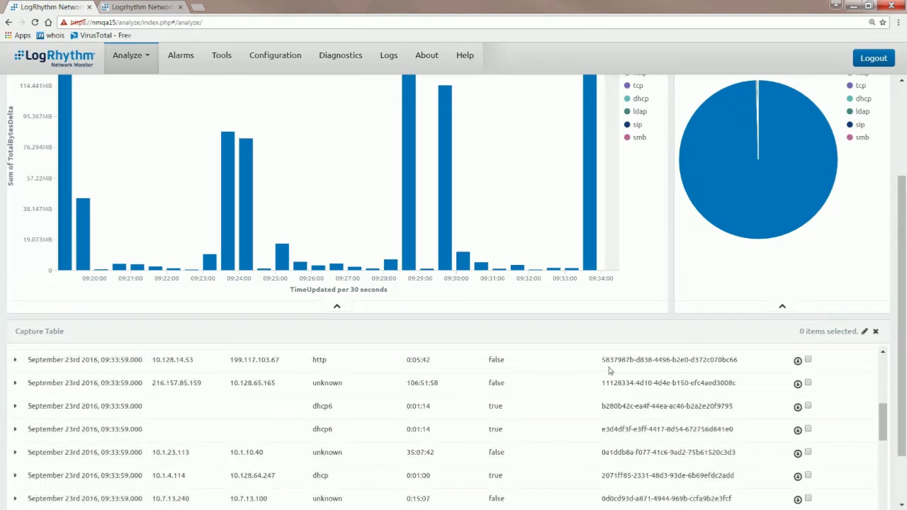
{"action": "left_click", "coordinate": [808, 361]}
{"action": "left_click", "coordinate": [798, 361]}
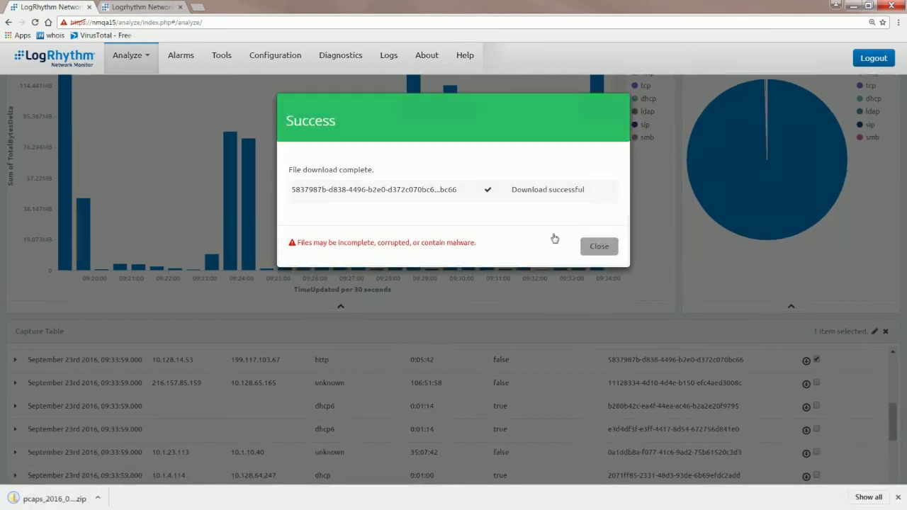
{"action": "left_click", "coordinate": [68, 505]}
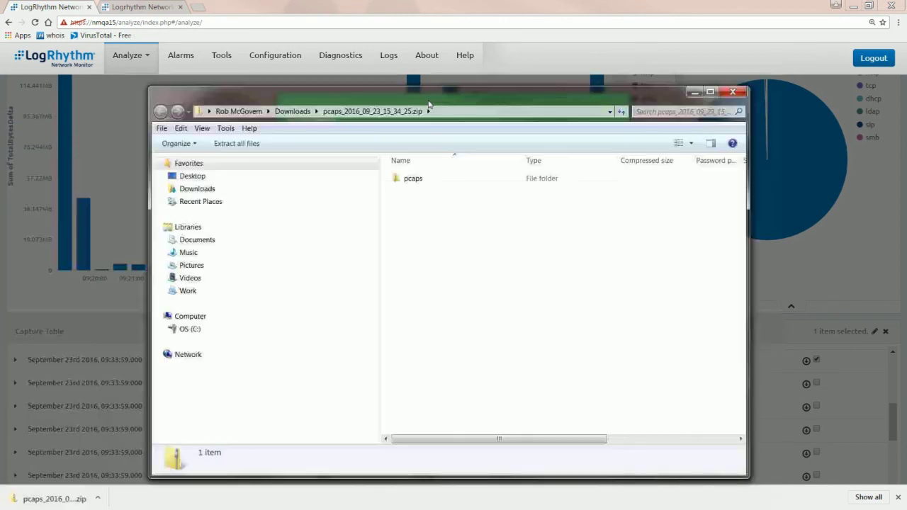
- Inspect the Wireshark .pcap file in the zip's pcaps folder, then close Explorer
{"action": "double_click", "coordinate": [384, 169]}
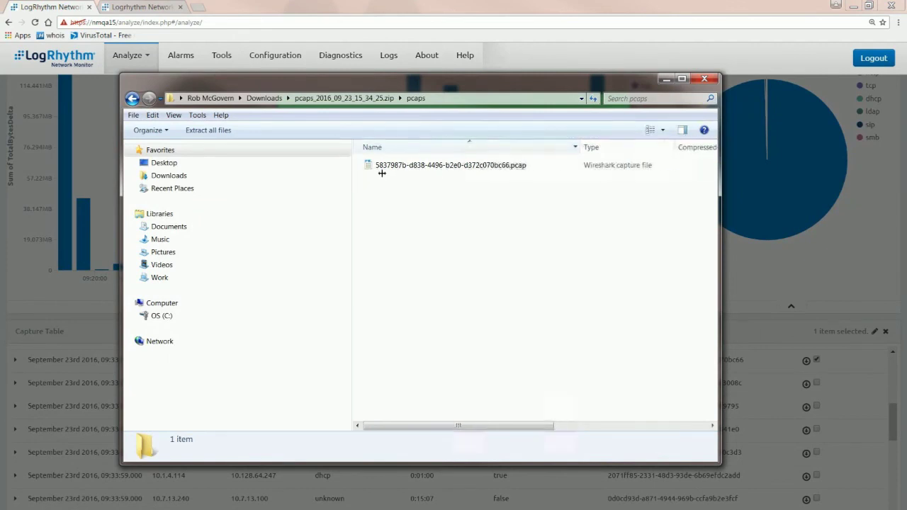
{"action": "left_click", "coordinate": [489, 174]}
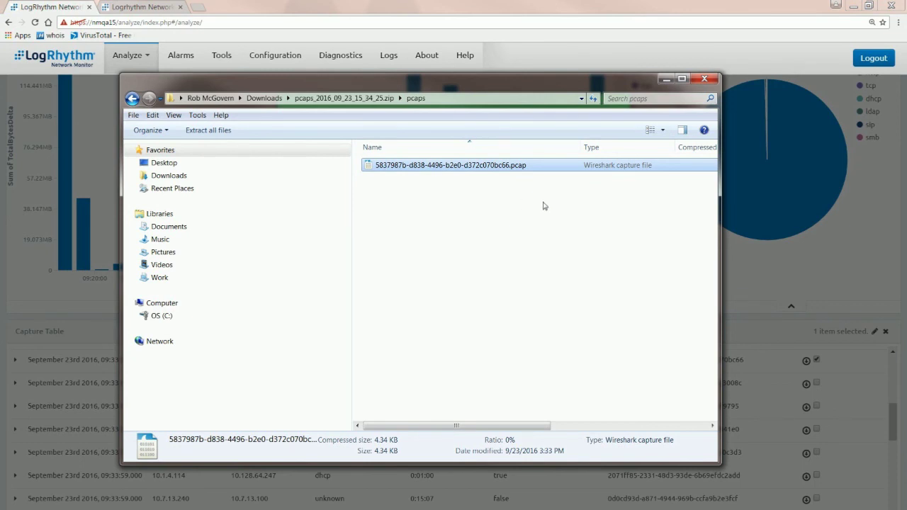
{"action": "left_click", "coordinate": [706, 82]}
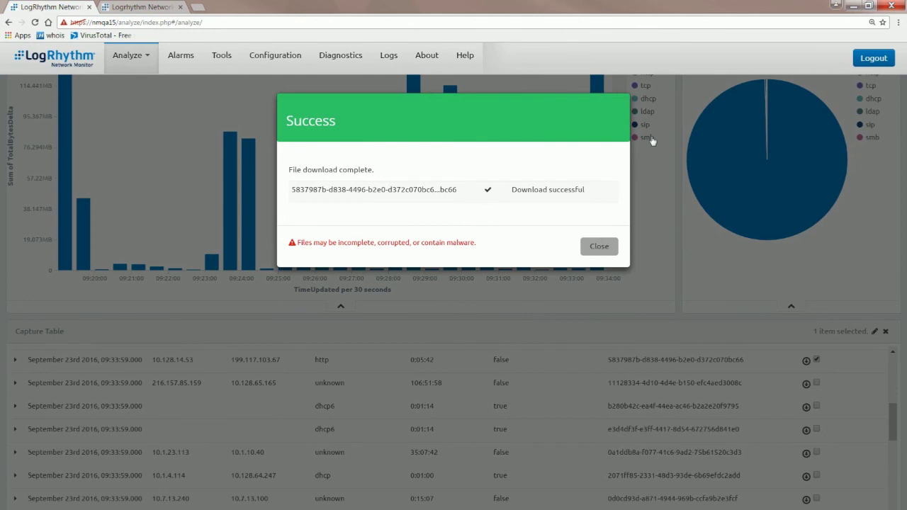
- Dismiss the Success notice and sign in to the nmqa21 Network Monitor tab with the admin credentials
{"action": "left_click", "coordinate": [652, 140]}
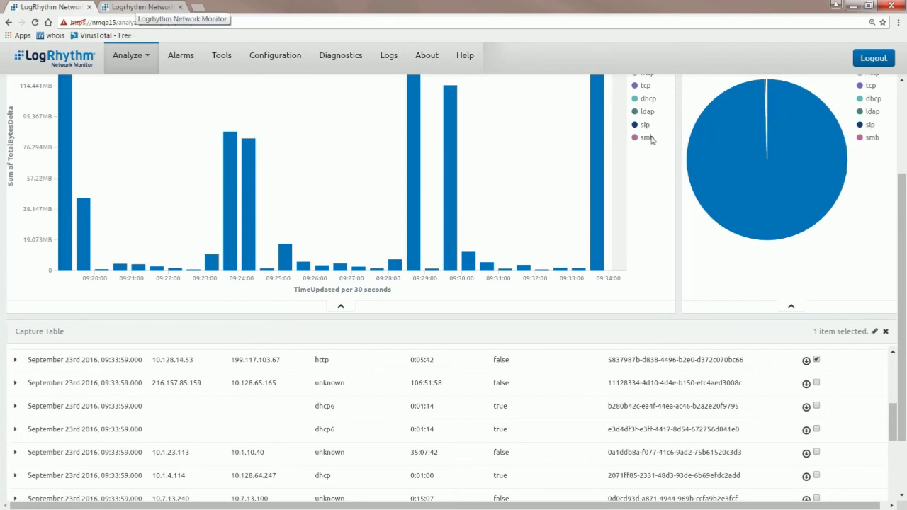
{"action": "left_click", "coordinate": [138, 7]}
{"action": "type", "text": "a"}
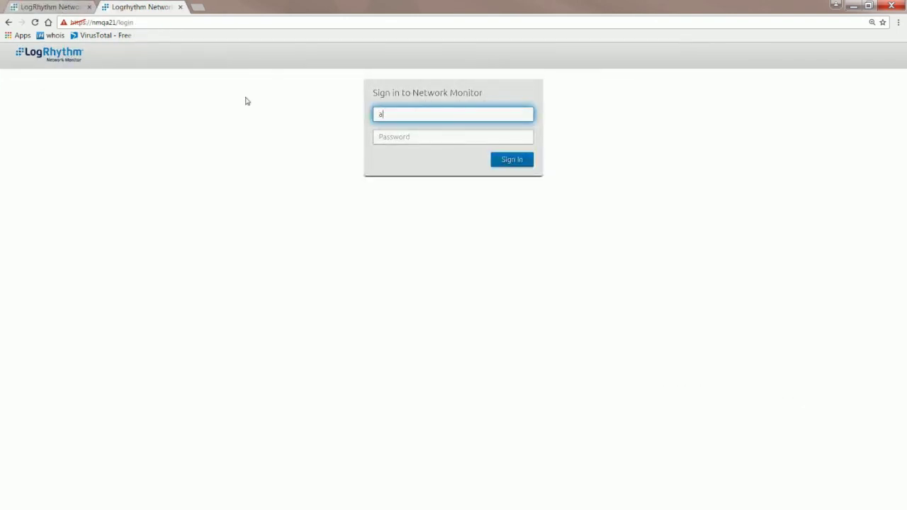
{"action": "type", "text": "dmin"}
{"action": "type", "text": "a"}
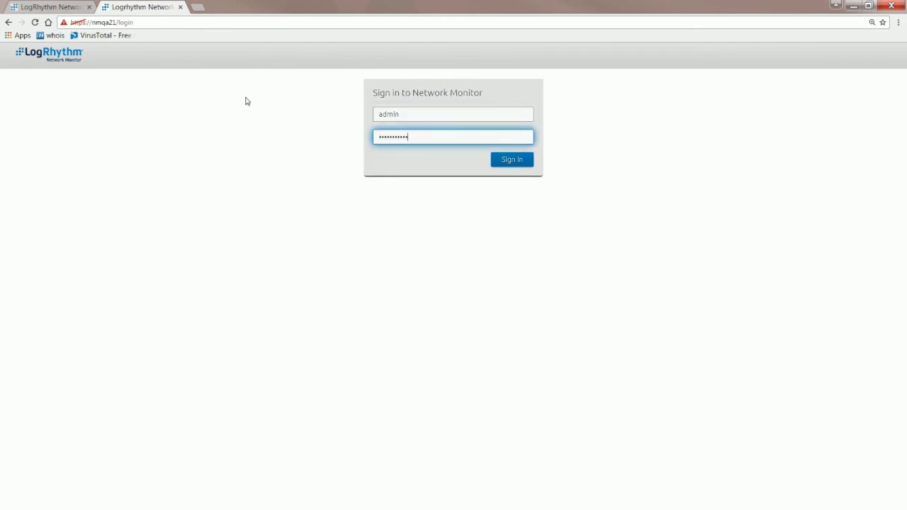
{"action": "key", "text": "Return"}
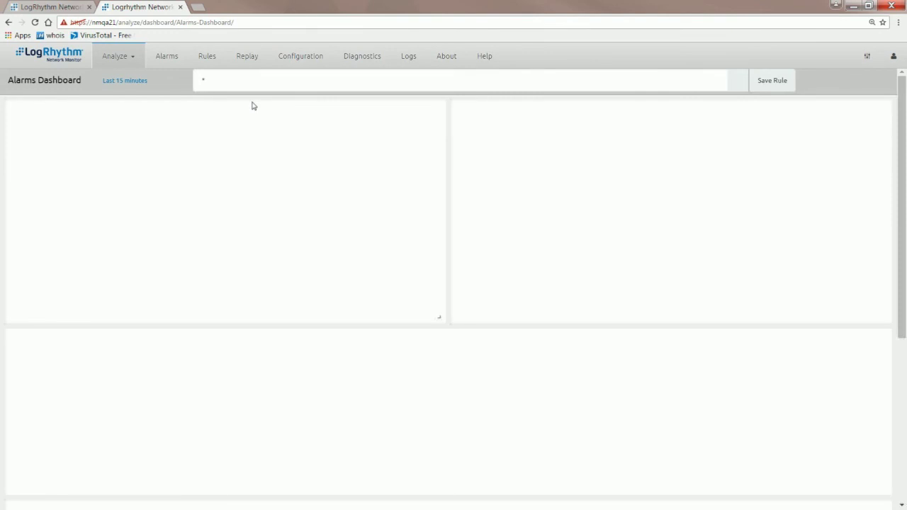
- Check the Alarms Dashboard pie chart: 1,020 Flow_DetectRoutingNumbers and 102 Flow_SuspiciousTLD alarms
{"action": "mouse_move", "coordinate": [614, 242]}
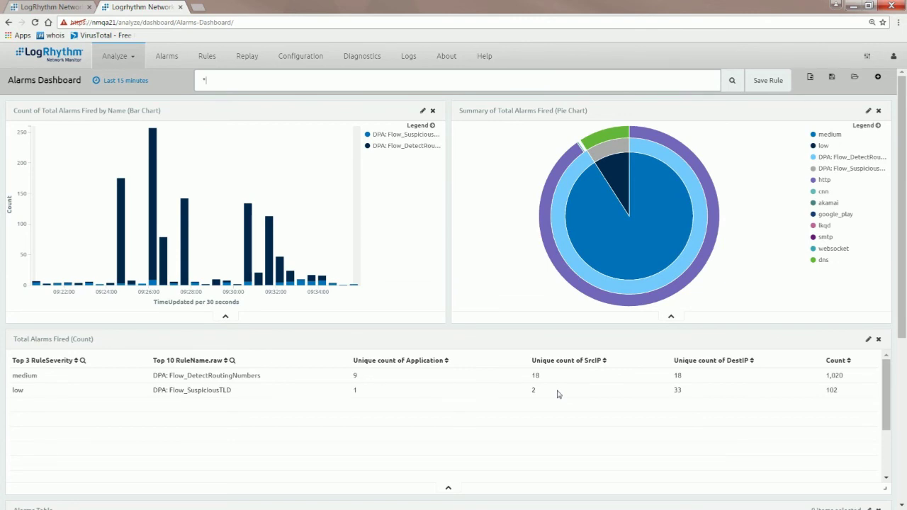
- Scroll down the Alarms Table to review the expanded alarm details
{"action": "scroll", "coordinate": [634, 325], "scroll_direction": "down", "scroll_amount": 2}
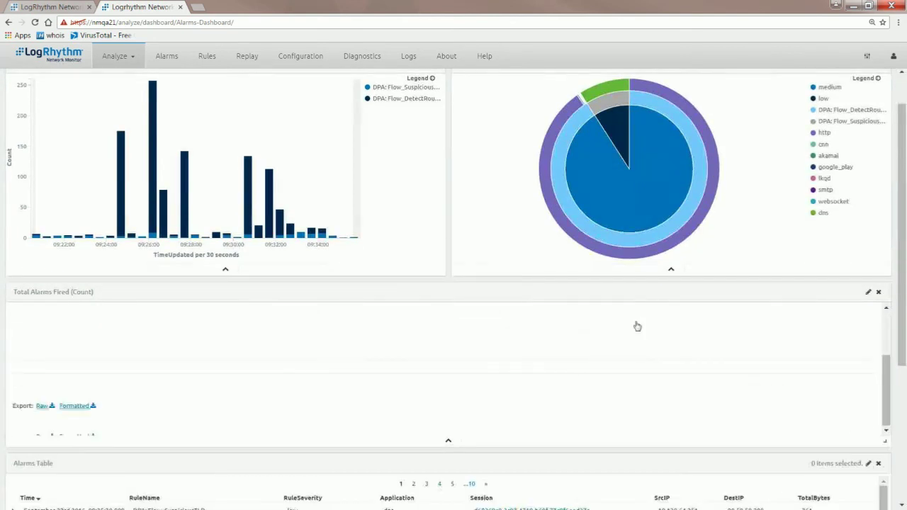
{"action": "scroll", "coordinate": [635, 325], "scroll_direction": "down", "scroll_amount": 1}
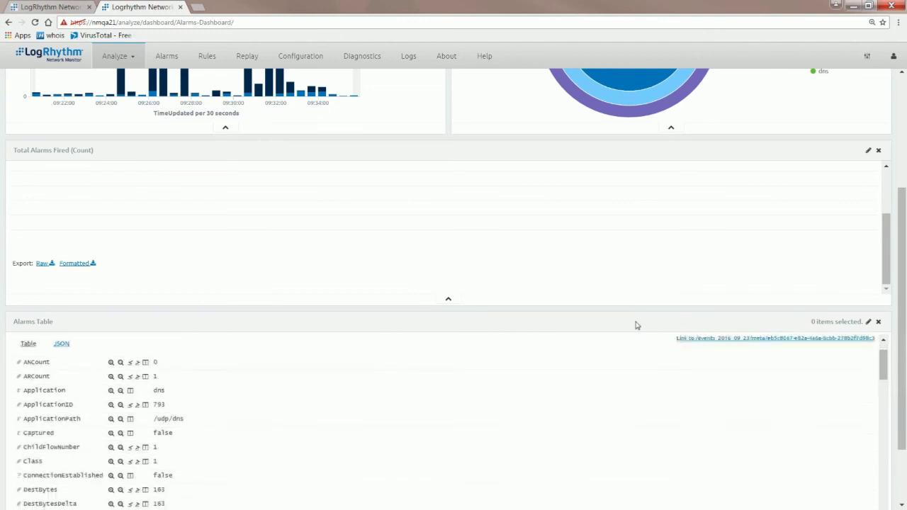
{"action": "scroll", "coordinate": [253, 419], "scroll_direction": "down", "scroll_amount": 5}
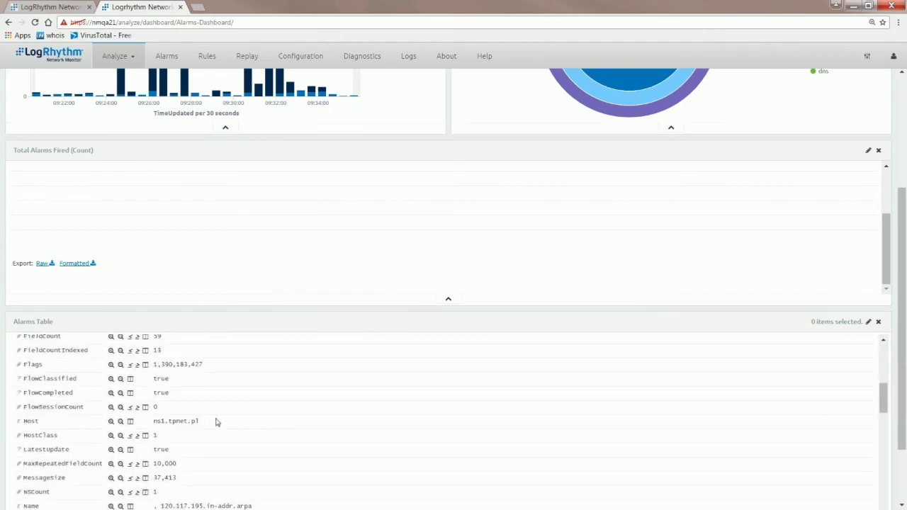
{"action": "scroll", "coordinate": [234, 425], "scroll_direction": "down", "scroll_amount": 3}
{"action": "scroll", "coordinate": [268, 418], "scroll_direction": "down", "scroll_amount": 3}
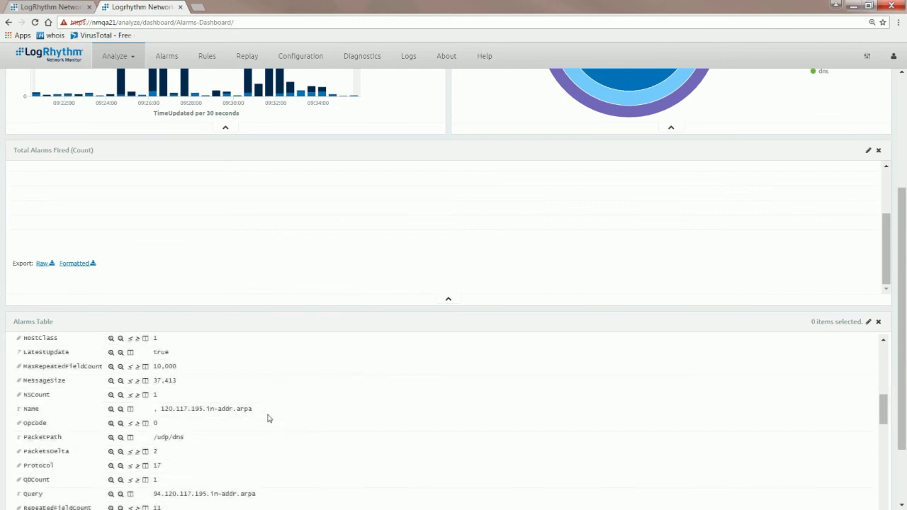
{"action": "scroll", "coordinate": [278, 425], "scroll_direction": "down", "scroll_amount": 2}
{"action": "scroll", "coordinate": [279, 425], "scroll_direction": "down", "scroll_amount": 1}
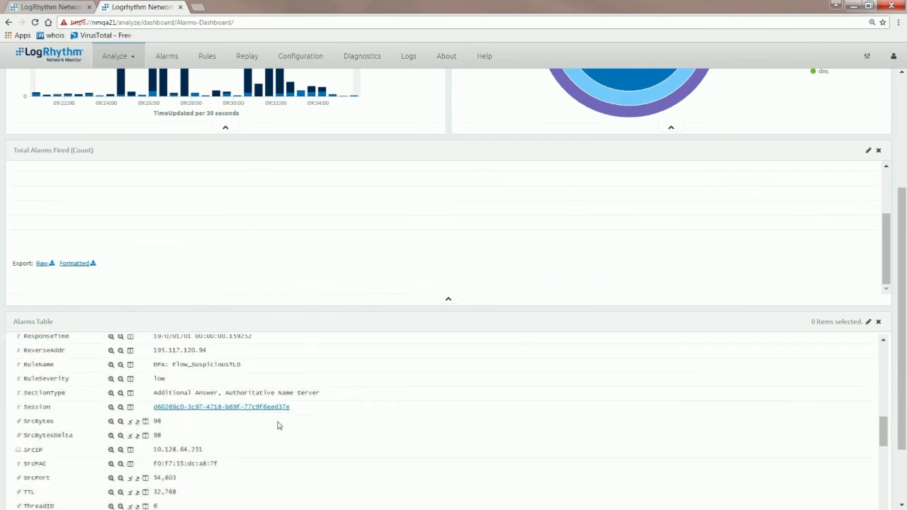
{"action": "scroll", "coordinate": [278, 426], "scroll_direction": "down", "scroll_amount": 2}
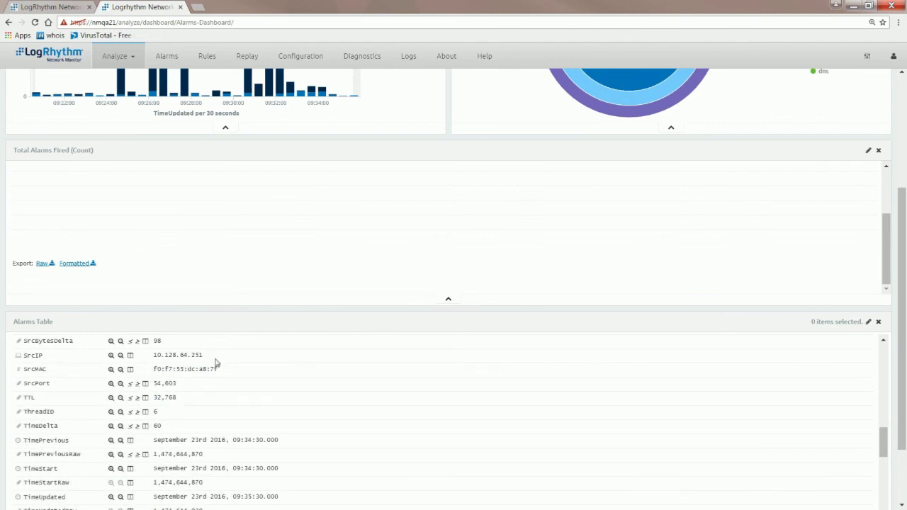
{"action": "scroll", "coordinate": [216, 363], "scroll_direction": "down", "scroll_amount": 2}
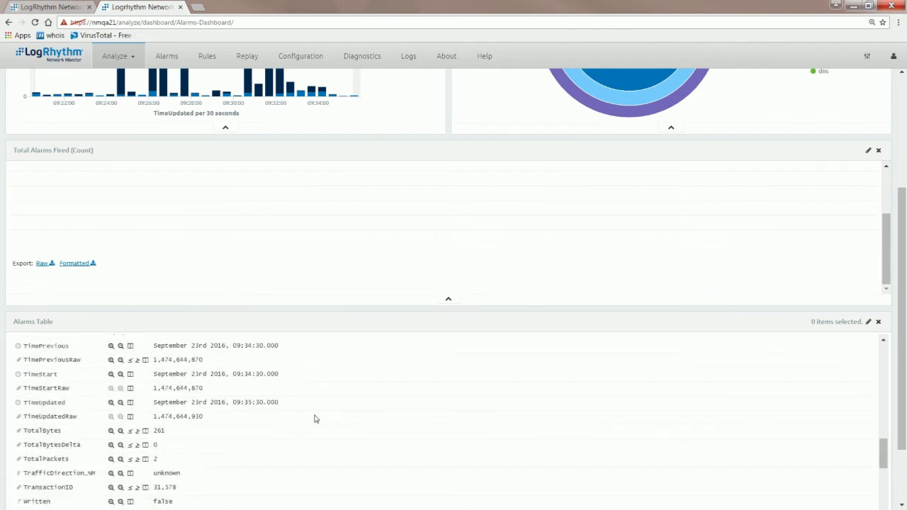
{"action": "scroll", "coordinate": [326, 422], "scroll_direction": "down", "scroll_amount": 2}
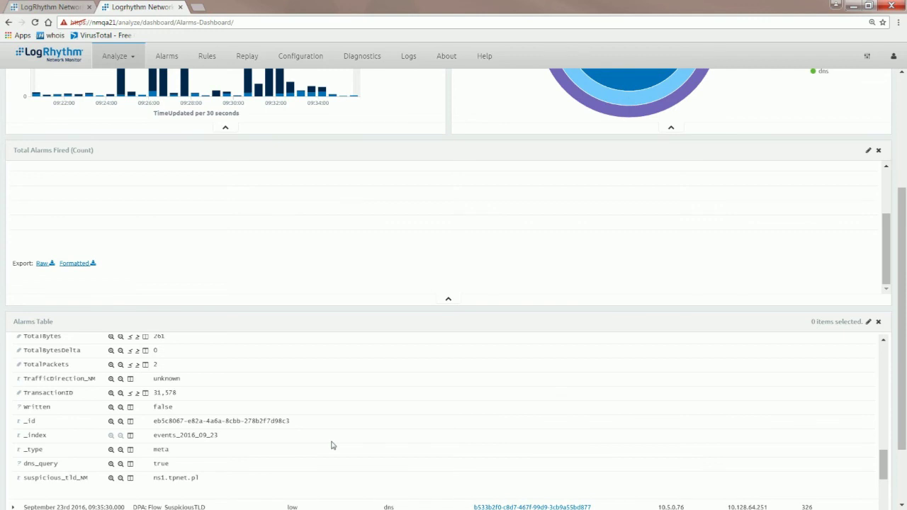
- Collapse the Flow_SuspiciousTLD row and return to the alarms-per-30-seconds chart at the top
{"action": "scroll", "coordinate": [333, 445], "scroll_direction": "up", "scroll_amount": 10}
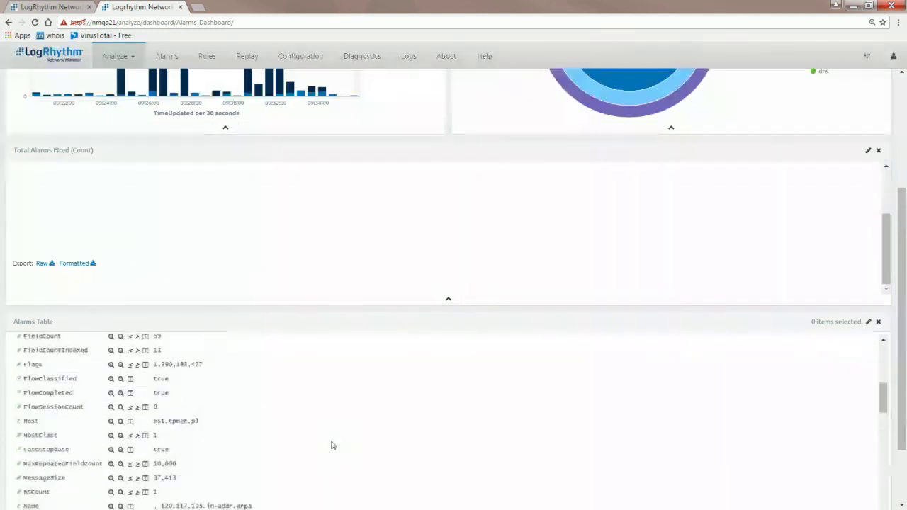
{"action": "scroll", "coordinate": [332, 445], "scroll_direction": "up", "scroll_amount": 1}
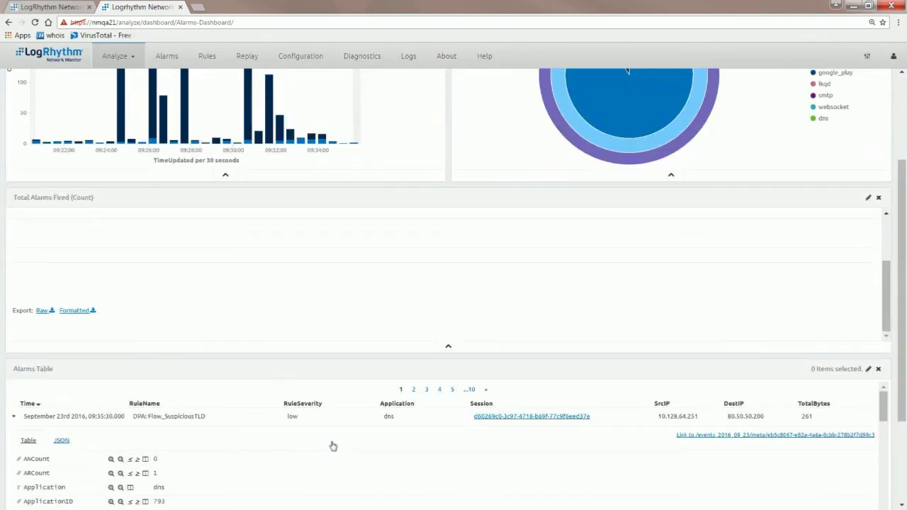
{"action": "left_click", "coordinate": [14, 416]}
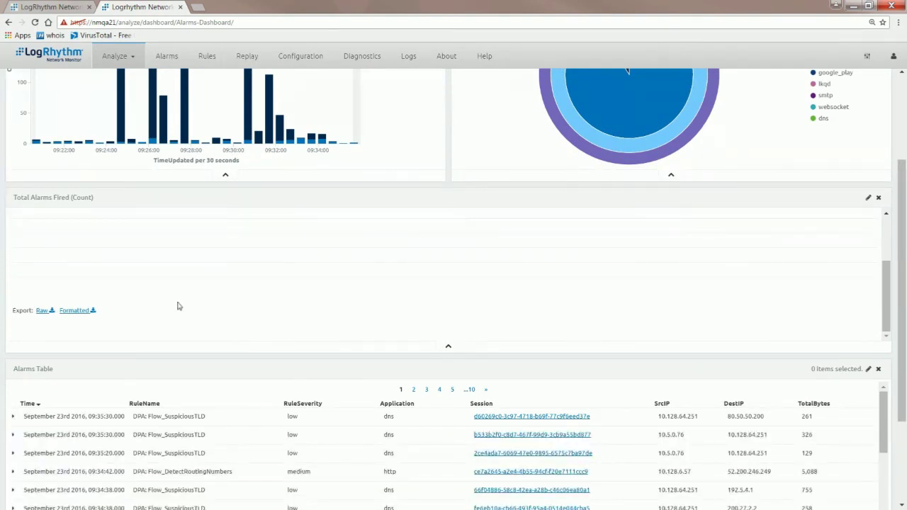
{"action": "left_click_drag", "start_coordinate": [903, 170], "coordinate": [904, 68]}
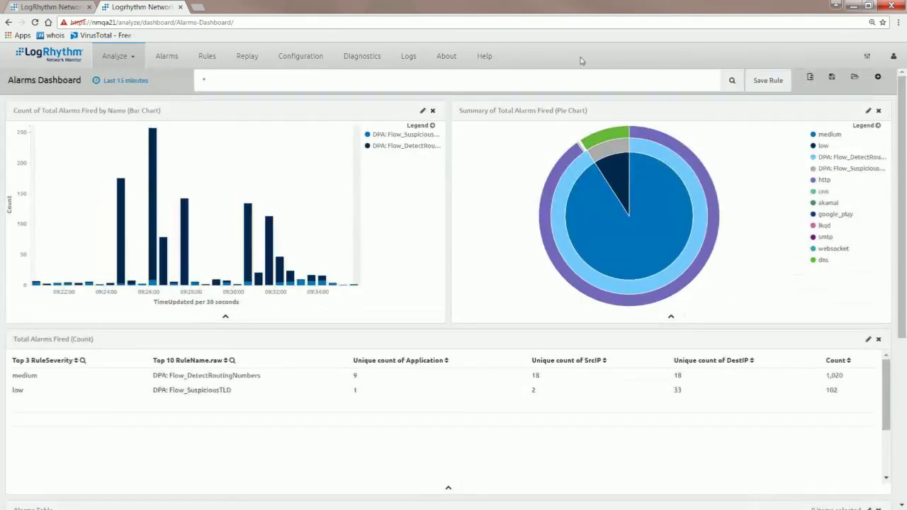
- Check the Deep Packet Analytics Query Rules list, which has no saved rules, then return to nmqa15
{"action": "left_click", "coordinate": [180, 50]}
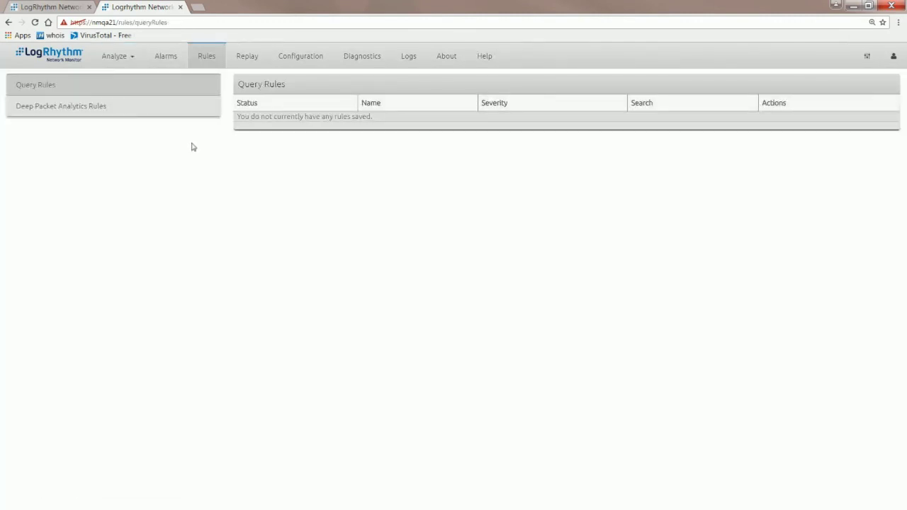
{"action": "left_click", "coordinate": [119, 103]}
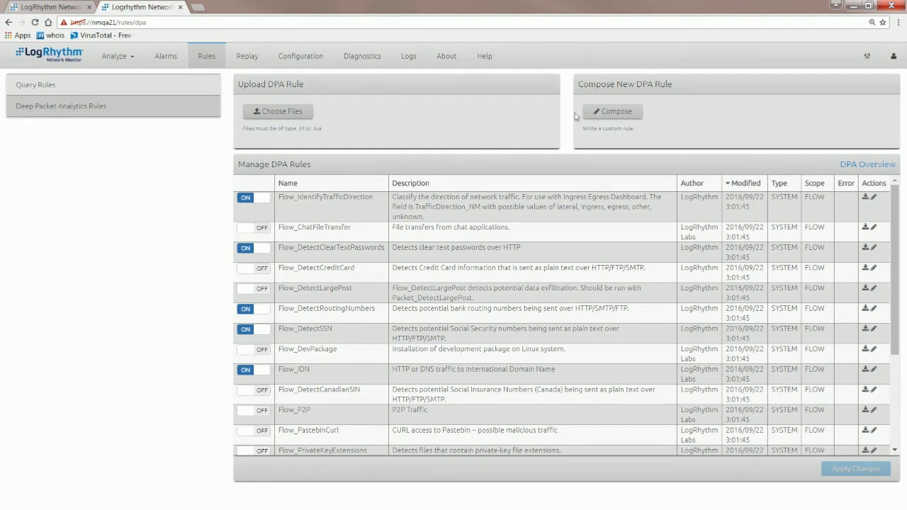
{"action": "left_click", "coordinate": [78, 90]}
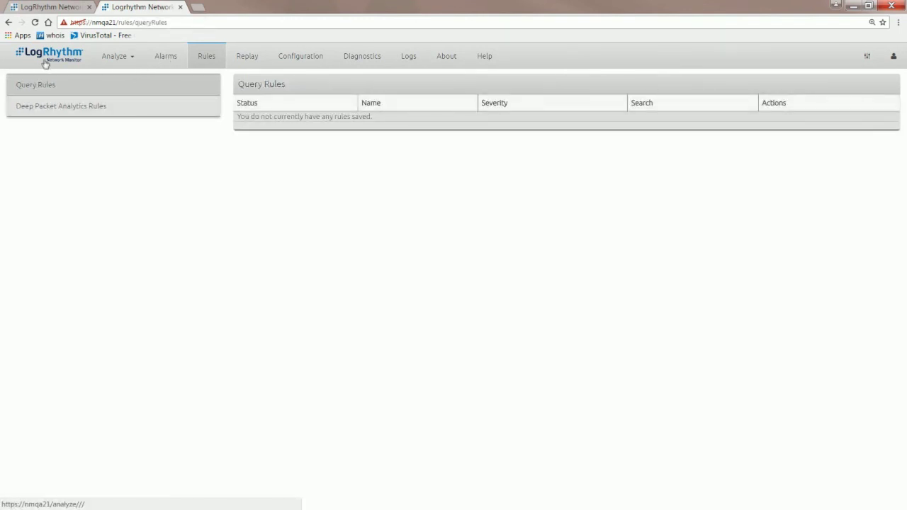
{"action": "left_click", "coordinate": [57, 8]}
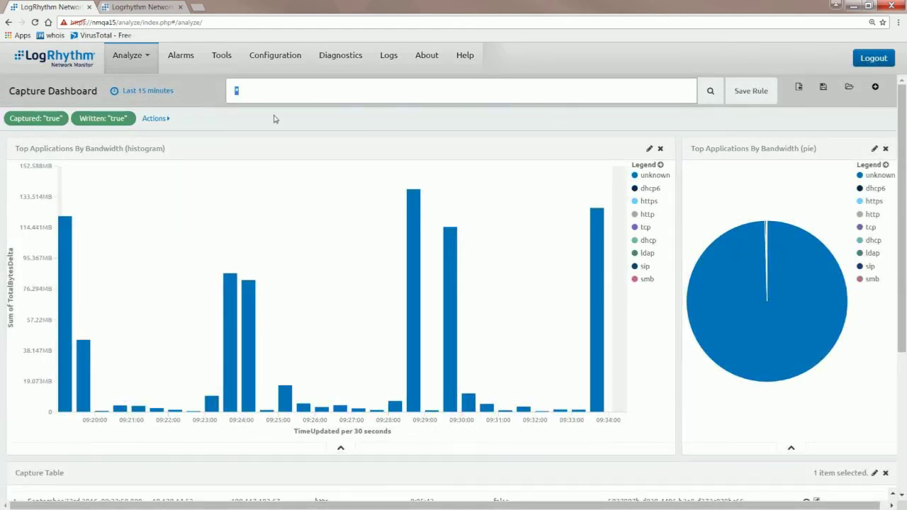
- Search the nmqa15 capture data for 'pandora' over the Last 24 hours
{"action": "type", "text": "pandora"}
{"action": "key", "text": "Return"}
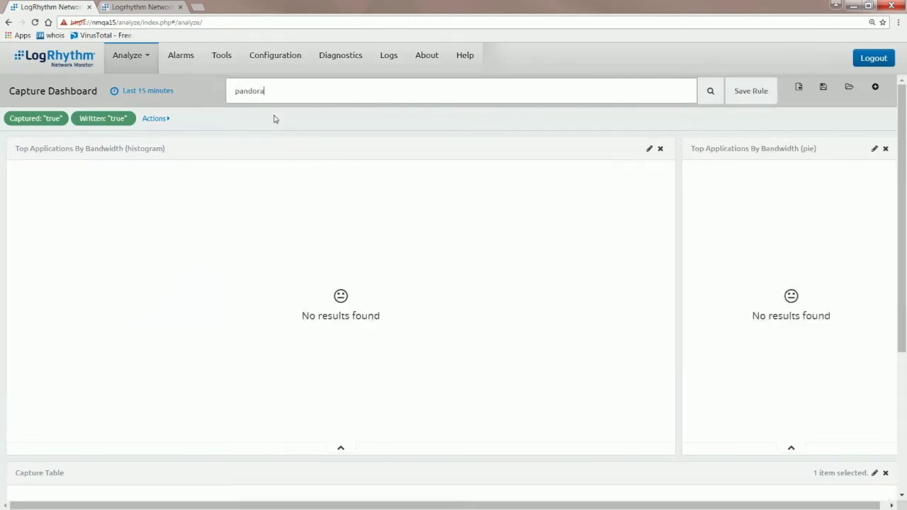
{"action": "left_click", "coordinate": [146, 103]}
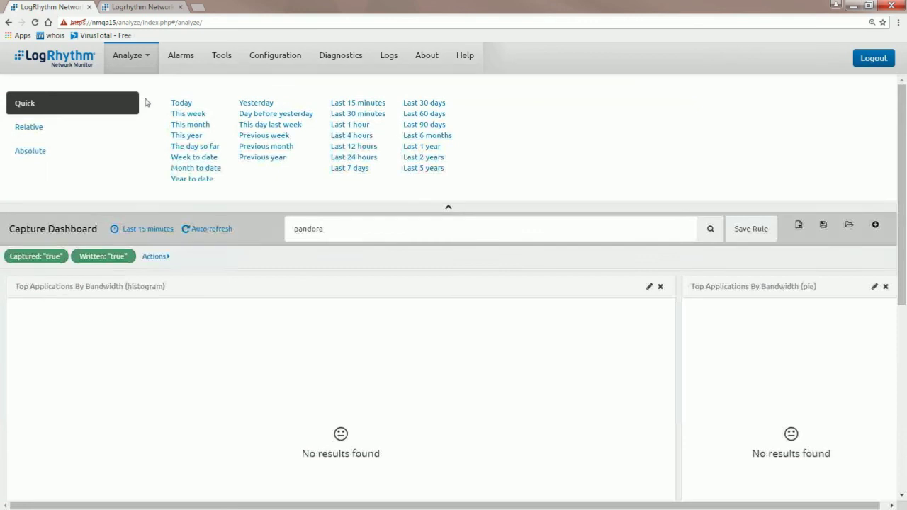
{"action": "left_click", "coordinate": [354, 157]}
{"action": "left_click", "coordinate": [146, 229]}
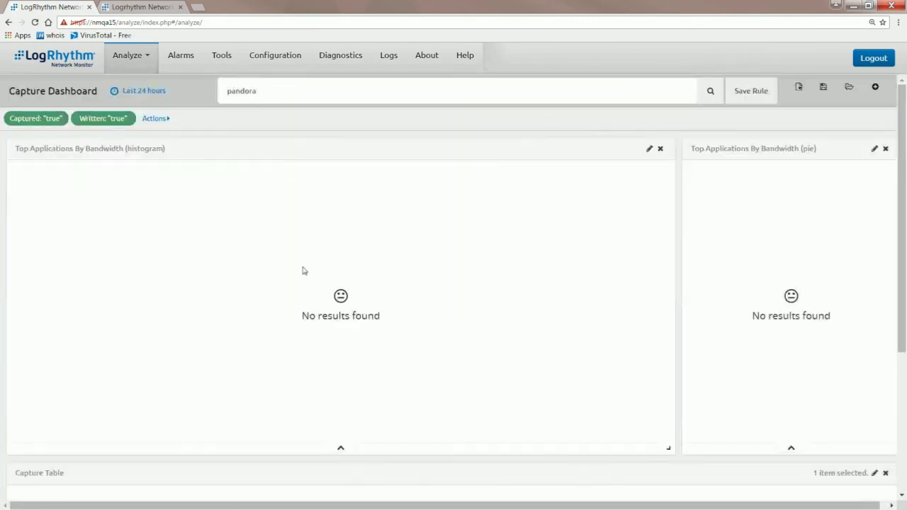
- Select the whole pandora query and load the Analyze Dashboard from the dashboards list
{"action": "left_click", "coordinate": [360, 102]}
{"action": "key", "text": "ctrl+a"}
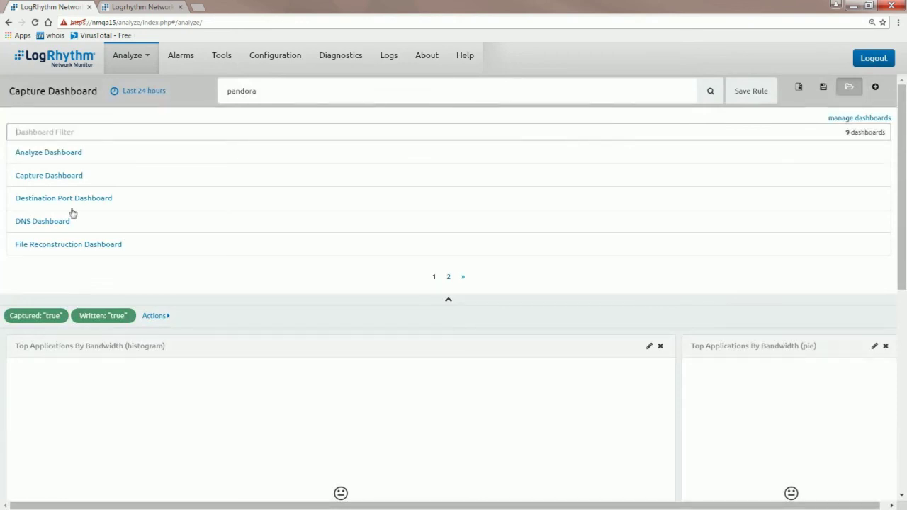
{"action": "left_click", "coordinate": [60, 152]}
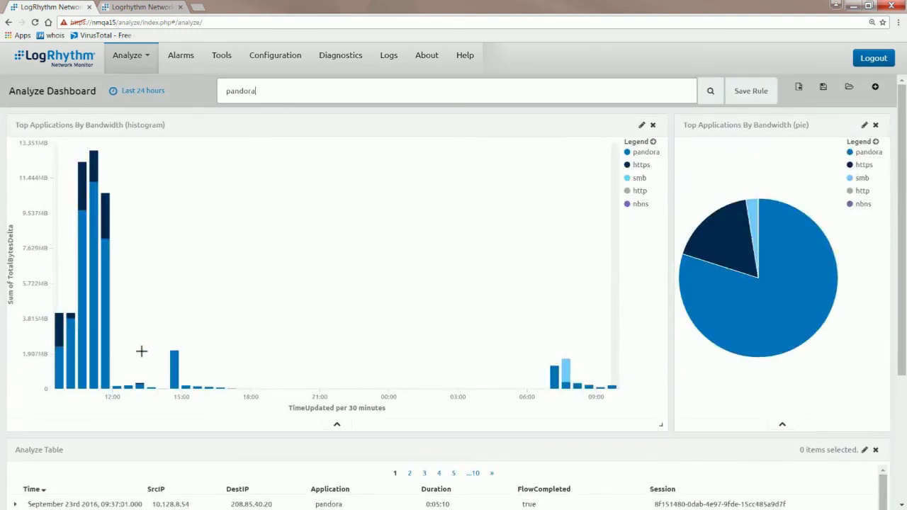
- Start saving the pandora search as a rule, cancel it, and select the pandora search term
{"action": "mouse_move", "coordinate": [110, 308]}
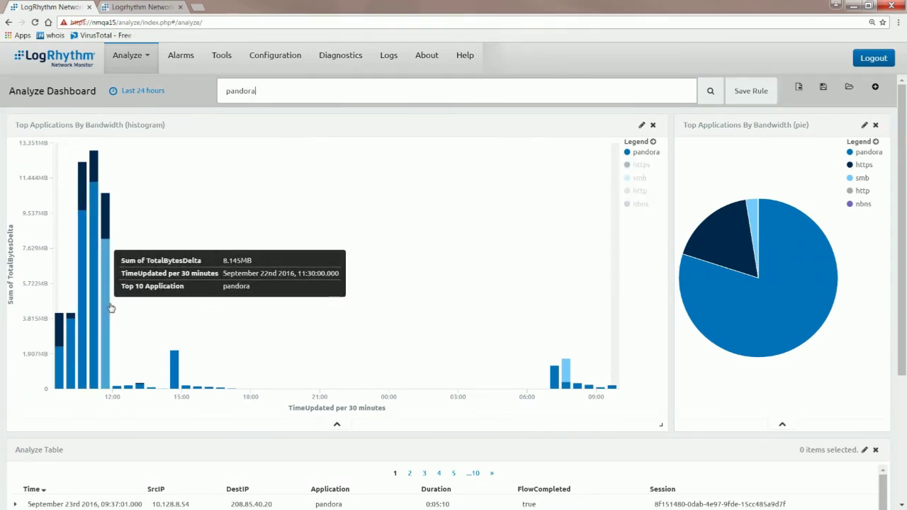
{"action": "left_click", "coordinate": [741, 93]}
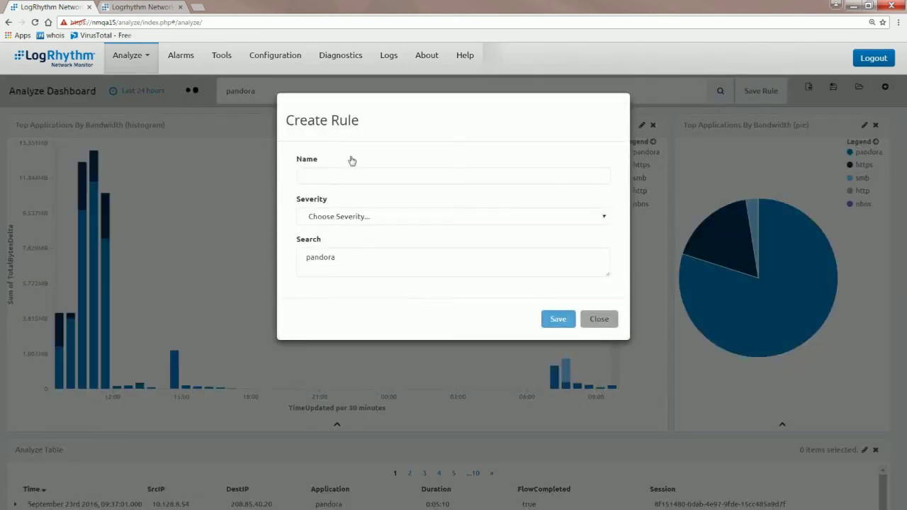
{"action": "left_click", "coordinate": [599, 320]}
{"action": "left_click_drag", "start_coordinate": [265, 90], "coordinate": [211, 93]}
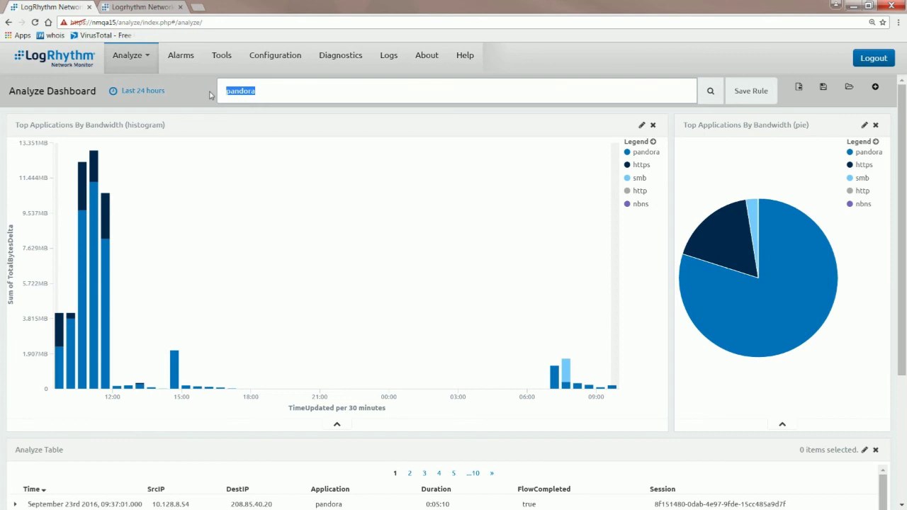
{"action": "left_click", "coordinate": [270, 97]}
- Change the search query to 'Application:netflix' and run it
{"action": "type", "text": "application:"}
{"action": "double_click", "coordinate": [270, 97]}
{"action": "type", "text": "netflix"}
{"action": "key", "text": "Return"}
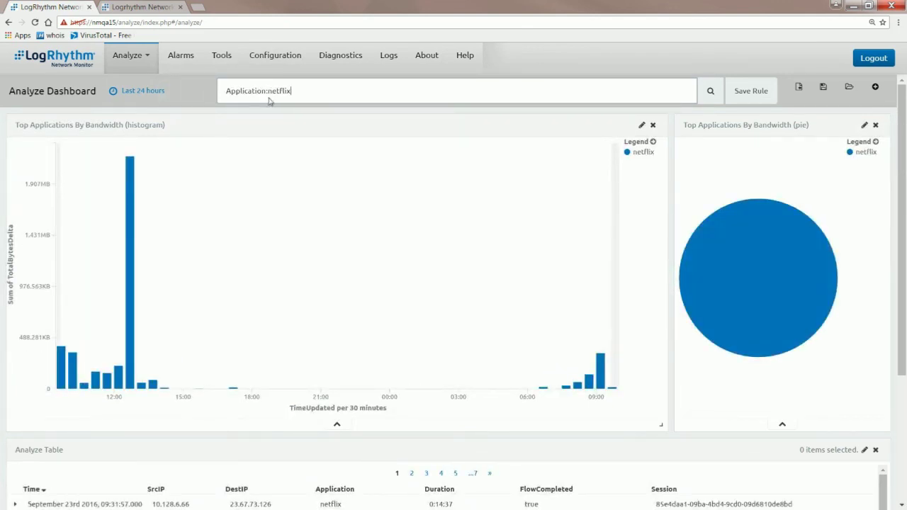
- Save the search as a Low-severity rule named 'Netflix' and confirm its creation
{"action": "mouse_move", "coordinate": [129, 330]}
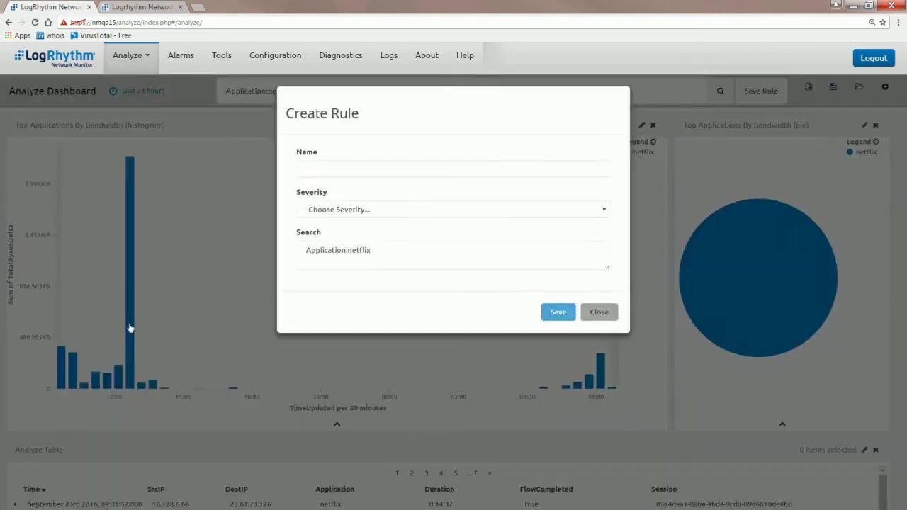
{"action": "left_click", "coordinate": [357, 175]}
{"action": "type", "text": "Netflix"}
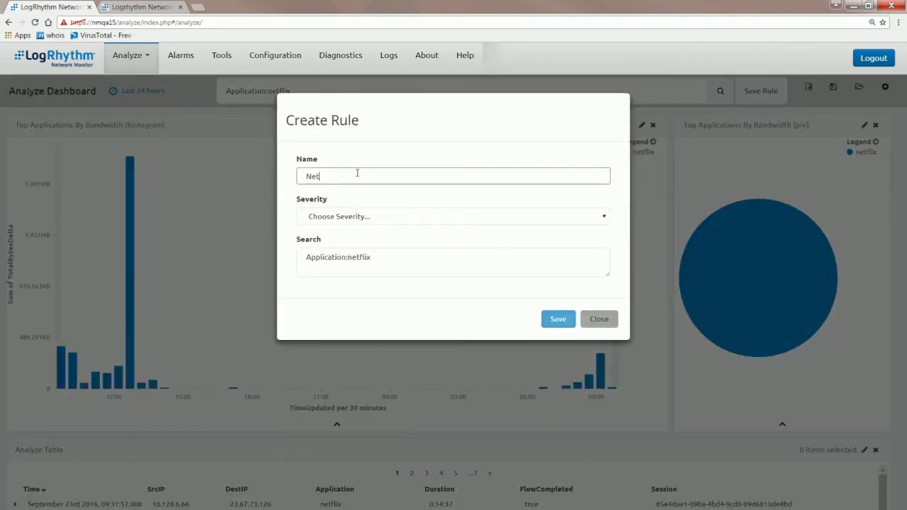
{"action": "left_click", "coordinate": [346, 220]}
{"action": "left_click", "coordinate": [338, 240]}
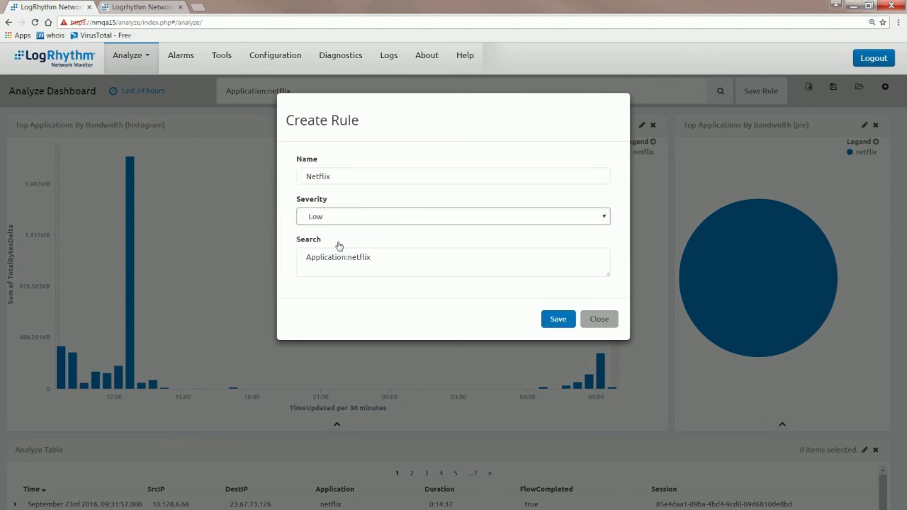
{"action": "left_click", "coordinate": [558, 319]}
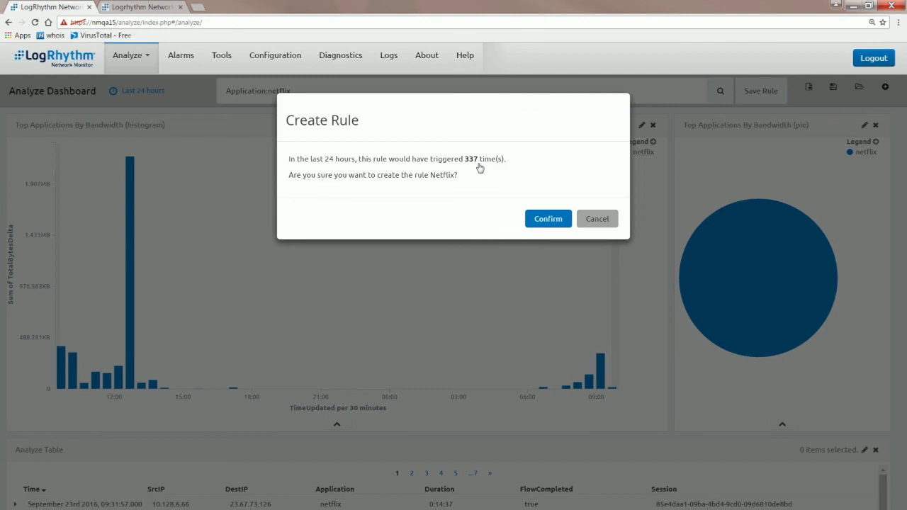
{"action": "key", "text": "Tab"}
{"action": "key", "text": "Return"}
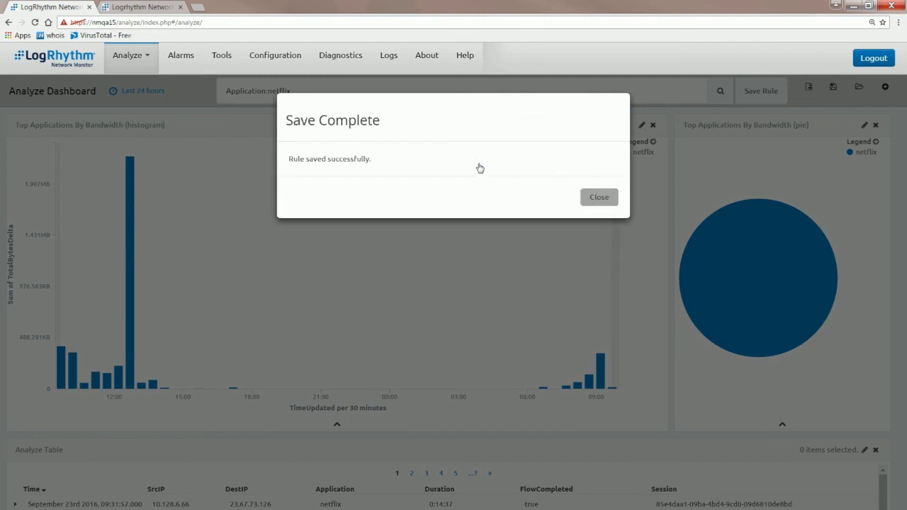
{"action": "key", "text": "Return"}
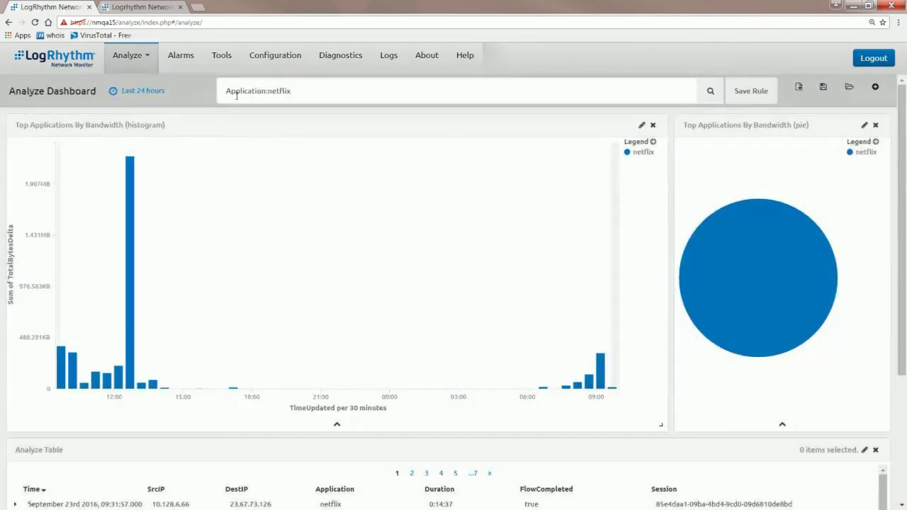
{"action": "left_click", "coordinate": [190, 68]}
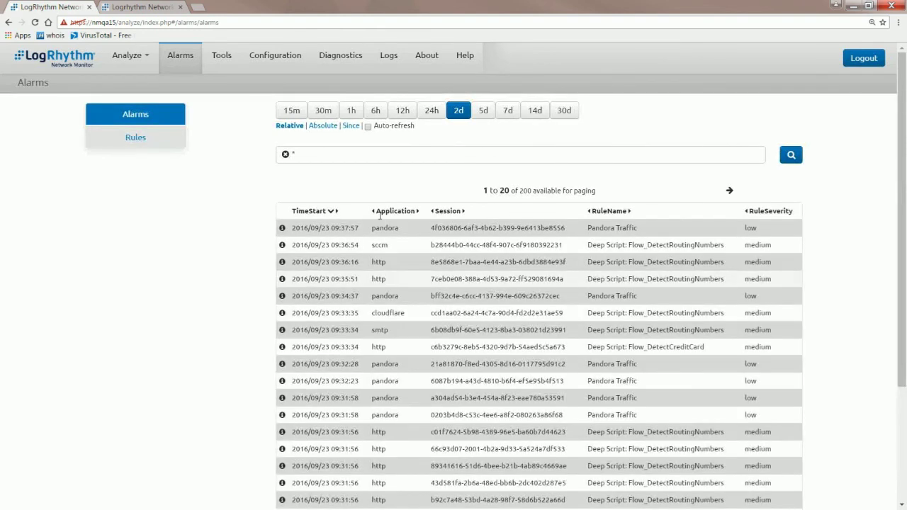
- Return to the nmqa21 tab's Query Rules page, which still lists no saved rules
{"action": "left_click", "coordinate": [142, 7]}
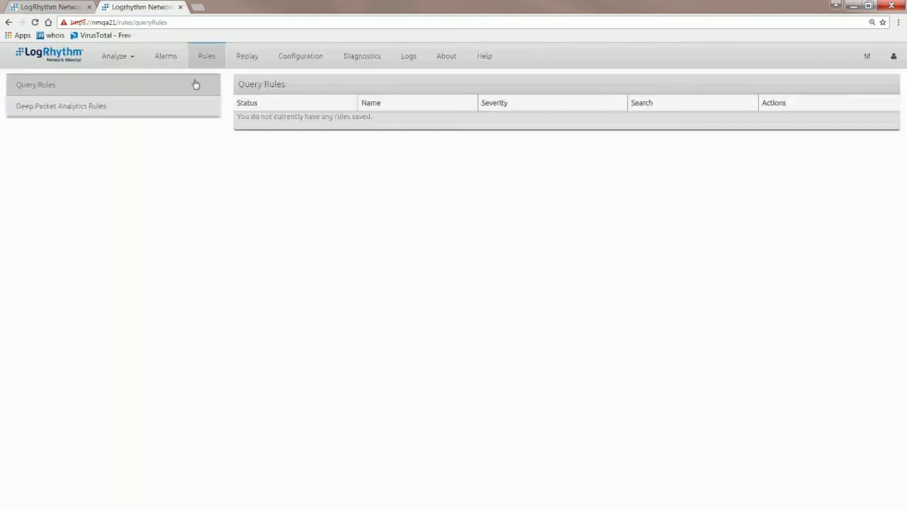
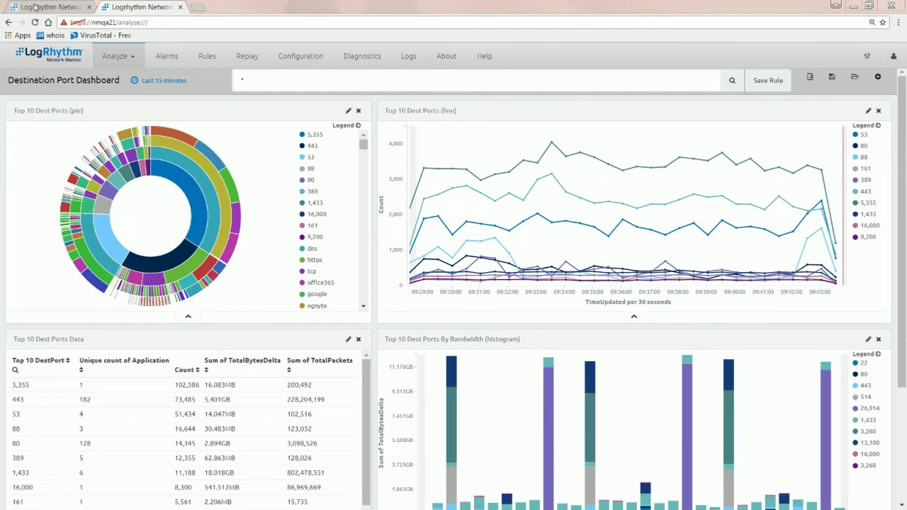
- Filter the Destination Port Dashboard query to application:ssl
{"action": "left_click", "coordinate": [233, 82]}
{"action": "type", "text": "application"}
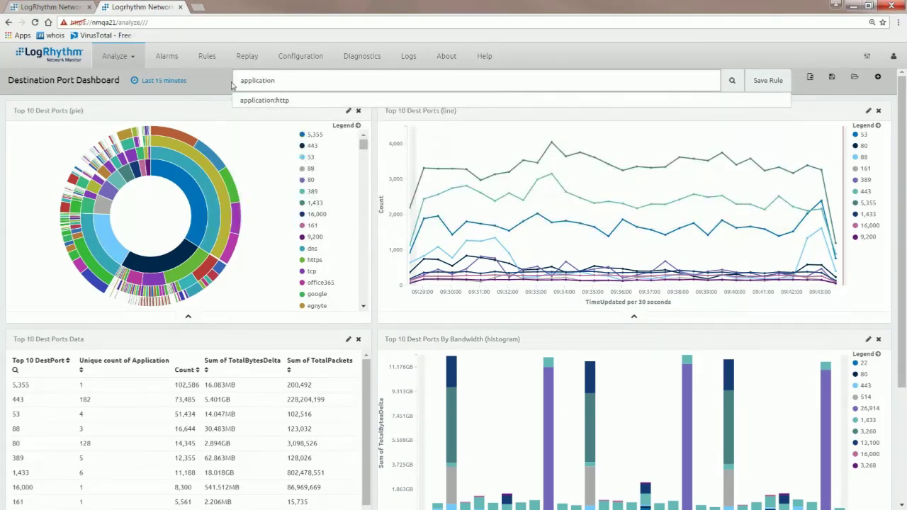
{"action": "type", "text": ":ssl"}
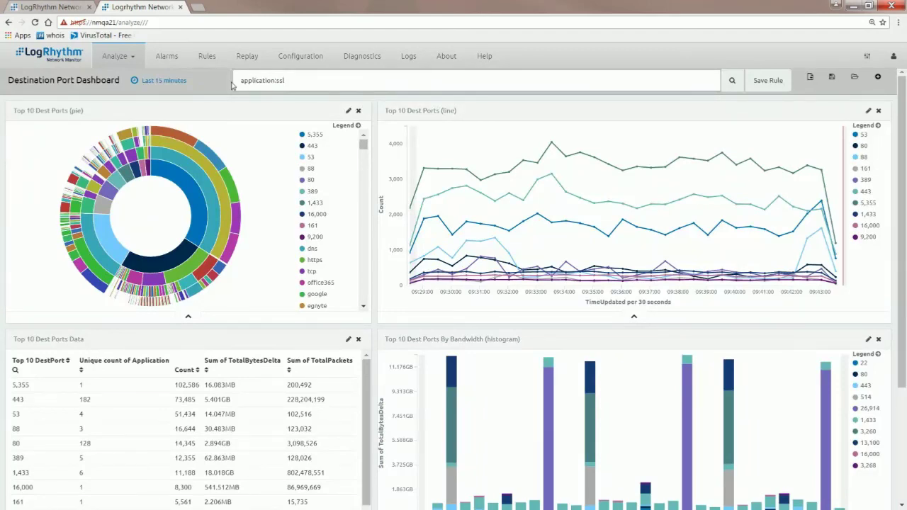
{"action": "key", "text": "Return"}
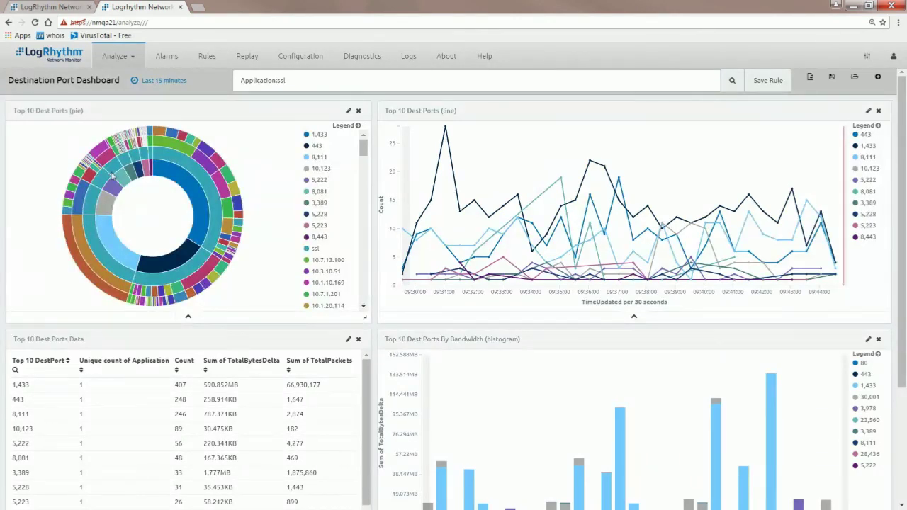
- Expand the first ssl session (port 3,389) in the Ports Table and review its fields
{"action": "scroll", "coordinate": [280, 302], "scroll_direction": "down", "scroll_amount": 2}
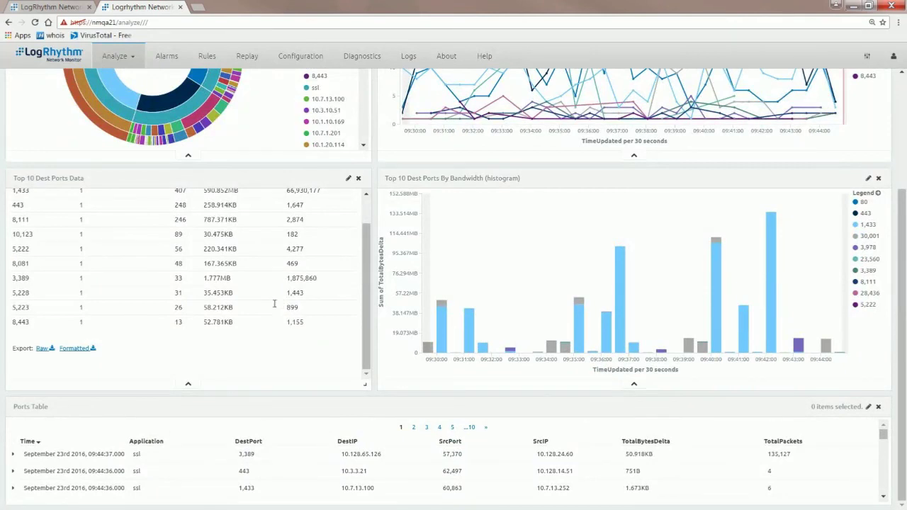
{"action": "left_click", "coordinate": [131, 450]}
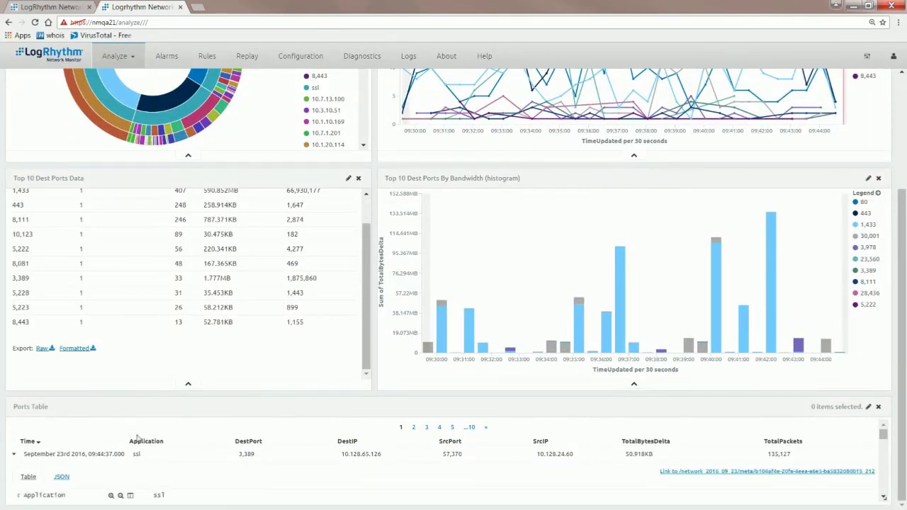
{"action": "scroll", "coordinate": [207, 473], "scroll_direction": "down", "scroll_amount": 3}
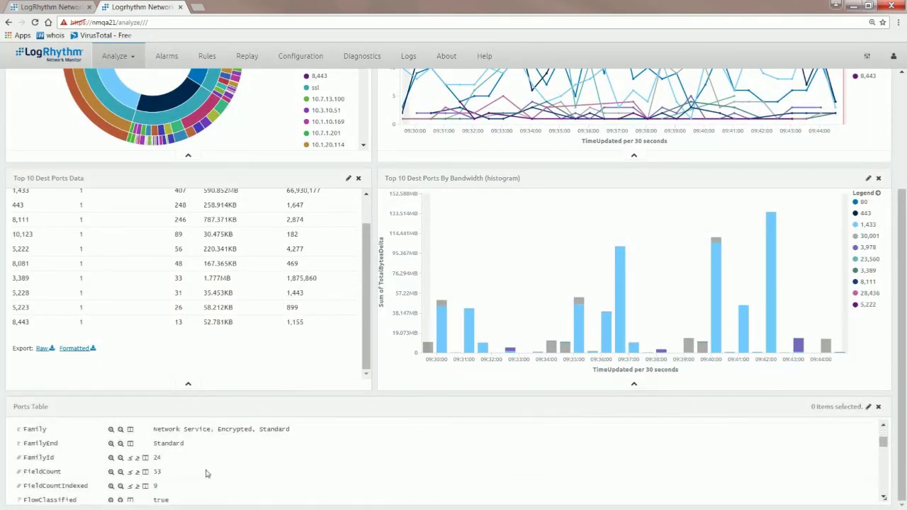
{"action": "scroll", "coordinate": [207, 474], "scroll_direction": "down", "scroll_amount": 5}
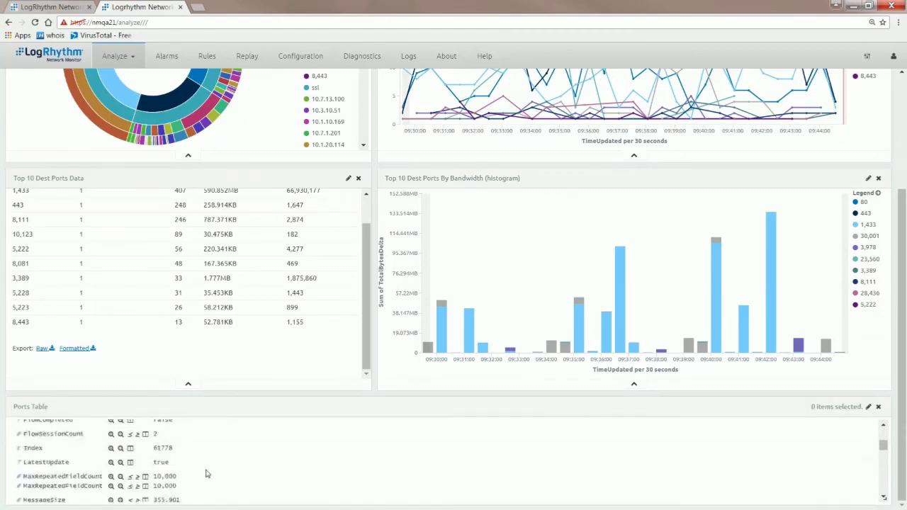
{"action": "scroll", "coordinate": [207, 473], "scroll_direction": "down", "scroll_amount": 5}
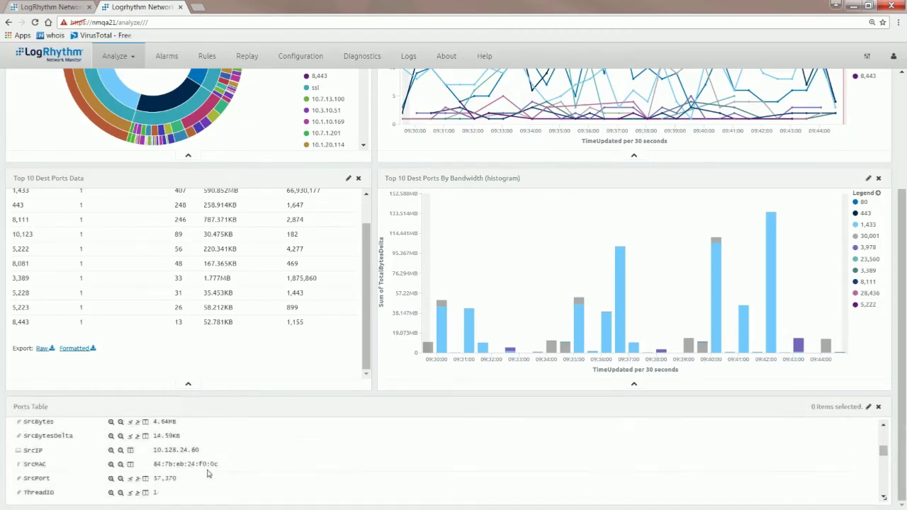
{"action": "scroll", "coordinate": [211, 471], "scroll_direction": "up", "scroll_amount": 15}
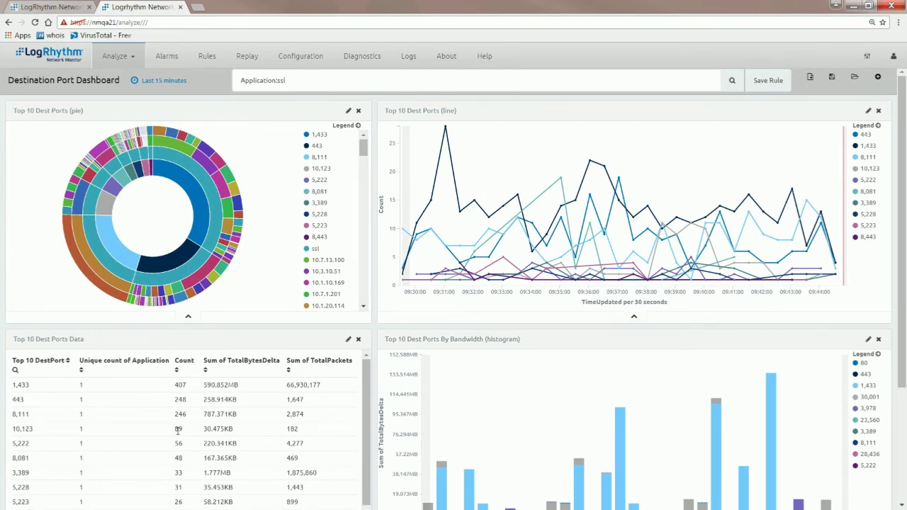
- Replace the query with dropbox and review the panels showing ports 17,500, 443 and 445
{"action": "key", "text": "Tab"}
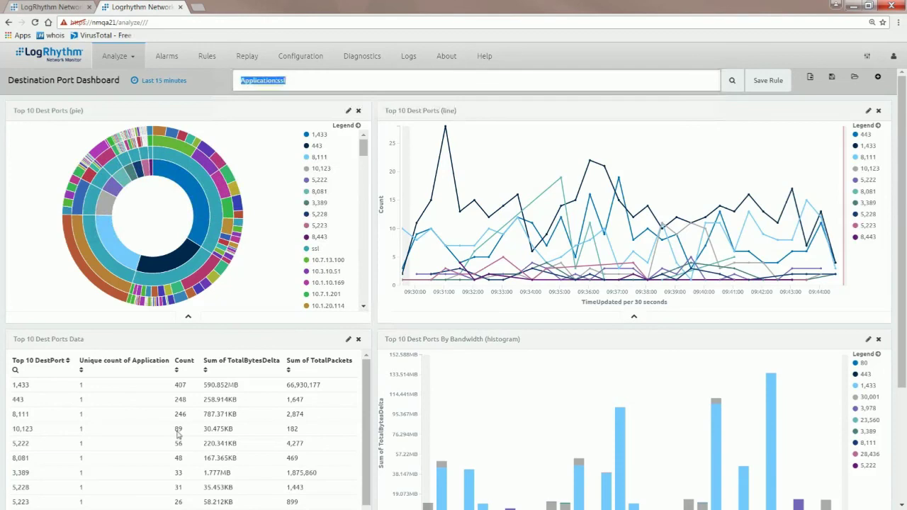
{"action": "type", "text": "dropbox"}
{"action": "key", "text": "Return"}
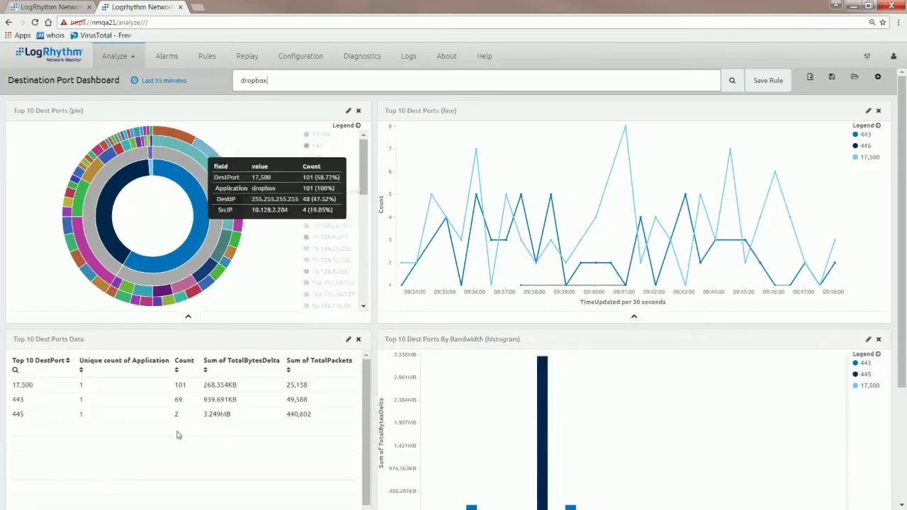
{"action": "scroll", "coordinate": [178, 435], "scroll_direction": "down", "scroll_amount": 1}
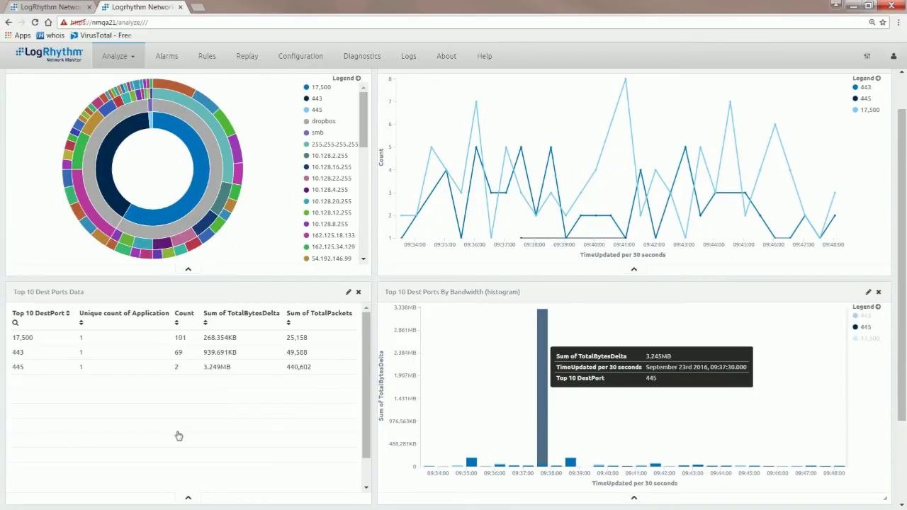
{"action": "scroll", "coordinate": [179, 436], "scroll_direction": "down", "scroll_amount": 3}
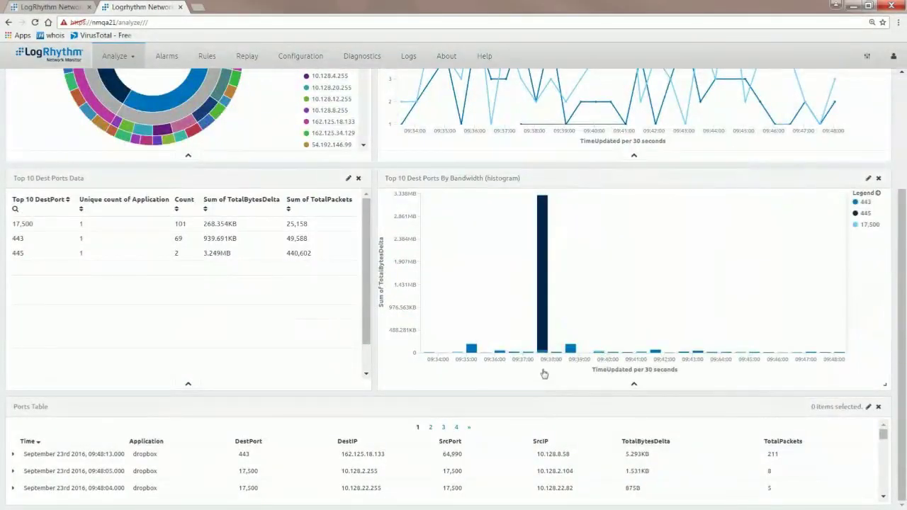
{"action": "mouse_move", "coordinate": [543, 335]}
{"action": "scroll", "coordinate": [310, 462], "scroll_direction": "up", "scroll_amount": 3}
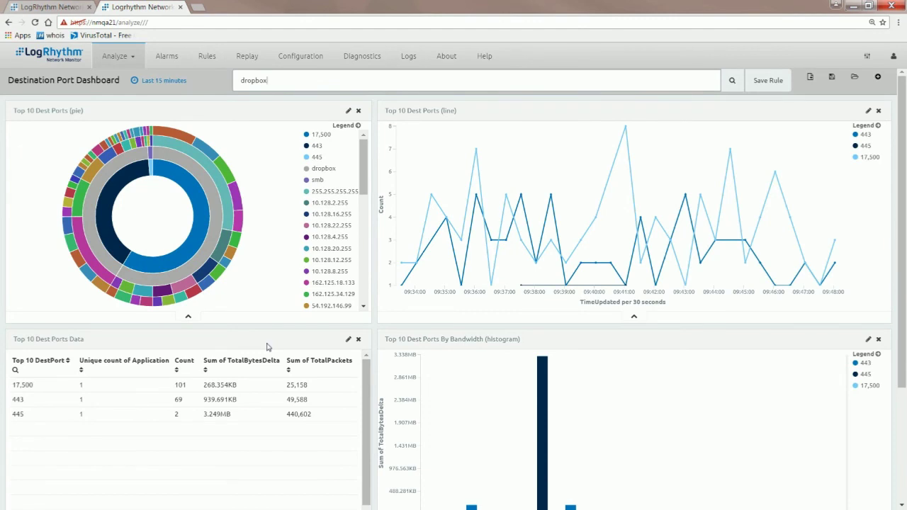
- Go to the Query Rules list via the Rules tab
{"action": "left_click", "coordinate": [268, 348]}
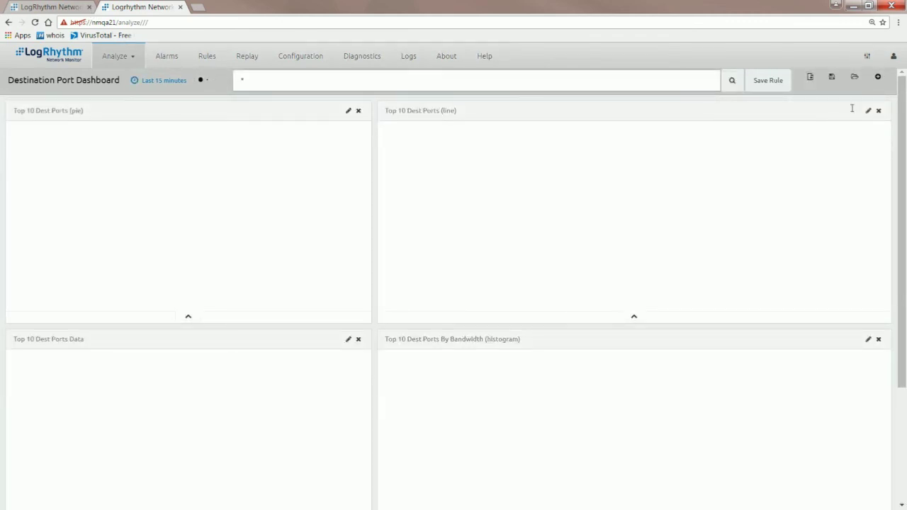
- Move focus to the Analyze Dashboard entry under the Analyze menu
{"action": "key", "text": "Tab"}
{"action": "key", "text": "Tab"}
- Load the Analyze Dashboard and replace its * query with Application:ssl
{"action": "key", "text": "Return"}
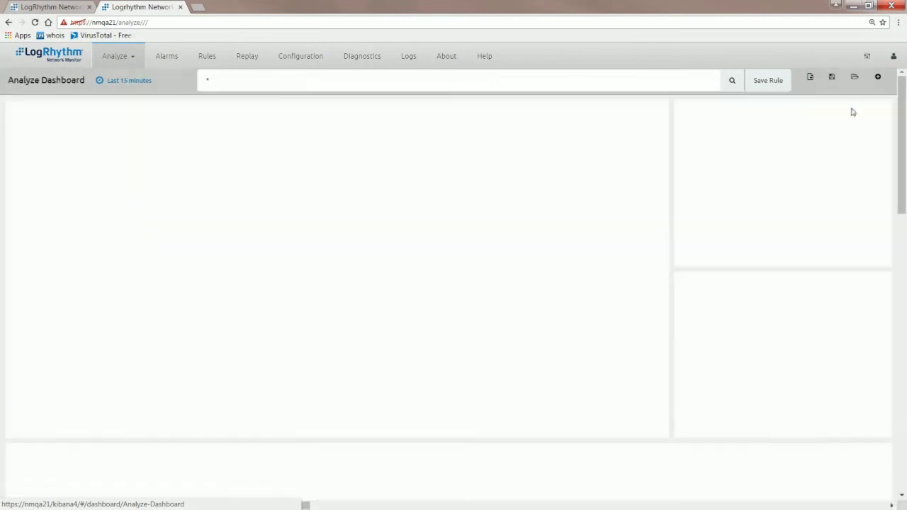
{"action": "left_click_drag", "start_coordinate": [209, 80], "coordinate": [193, 81]}
{"action": "type", "text": "appliction"}
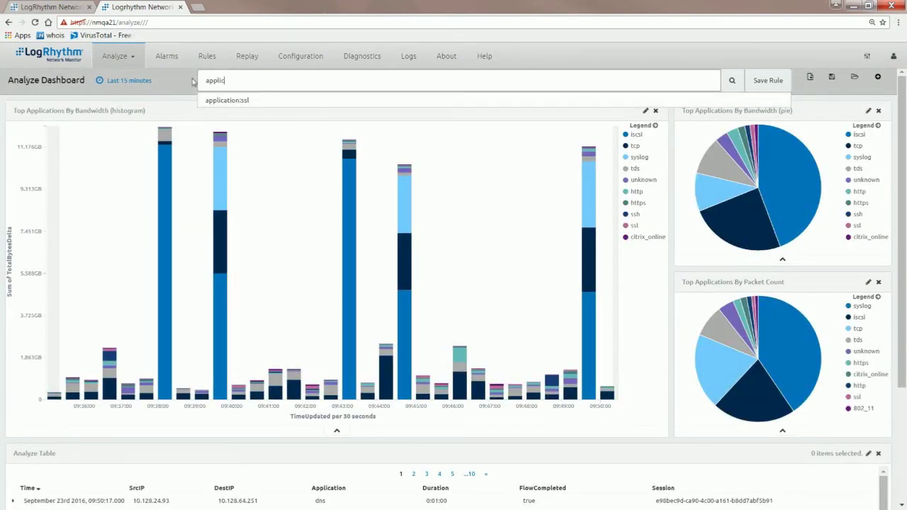
{"action": "key", "text": "BackSpace"}
{"action": "key", "text": "BackSpace"}
{"action": "key", "text": "BackSpace"}
{"action": "key", "text": "BackSpace"}
{"action": "key", "text": "BackSpace"}
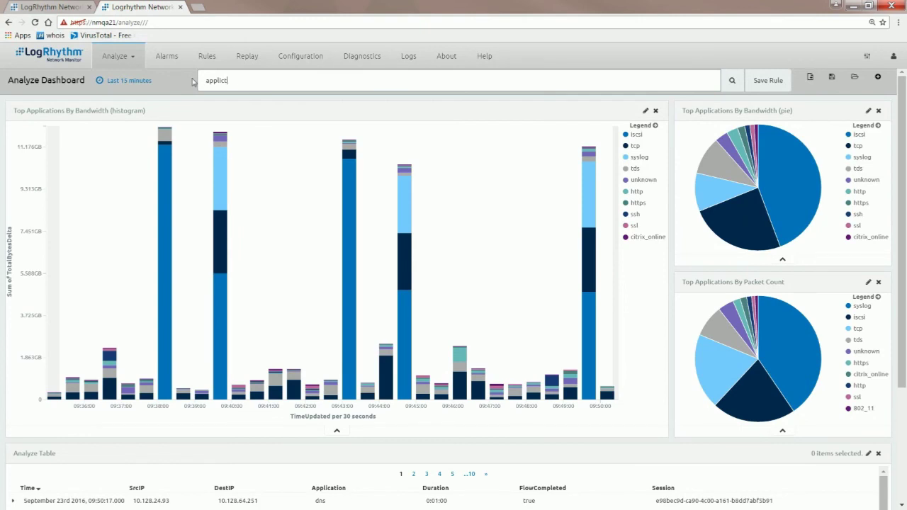
{"action": "type", "text": "cation"}
{"action": "key", "text": "Down"}
{"action": "key", "text": "Return"}
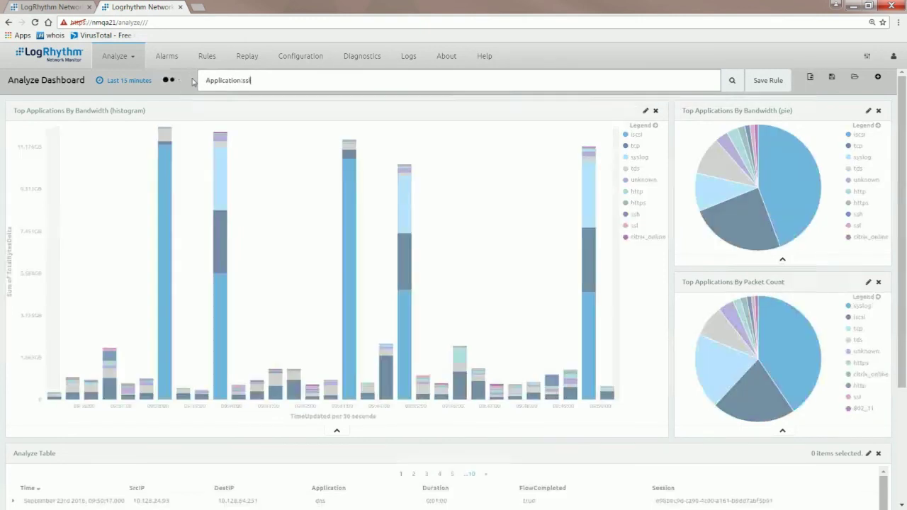
{"action": "scroll", "coordinate": [268, 187], "scroll_direction": "down", "scroll_amount": 2}
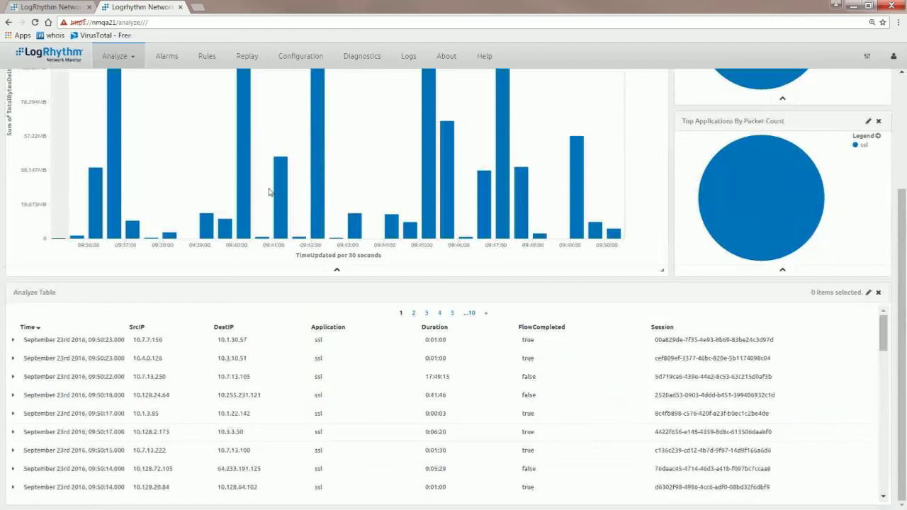
- Expand the newest ssl row in the Analyze Table and review fields like ApplicationID 1,109 and DestPort 8,111
{"action": "left_click", "coordinate": [32, 340]}
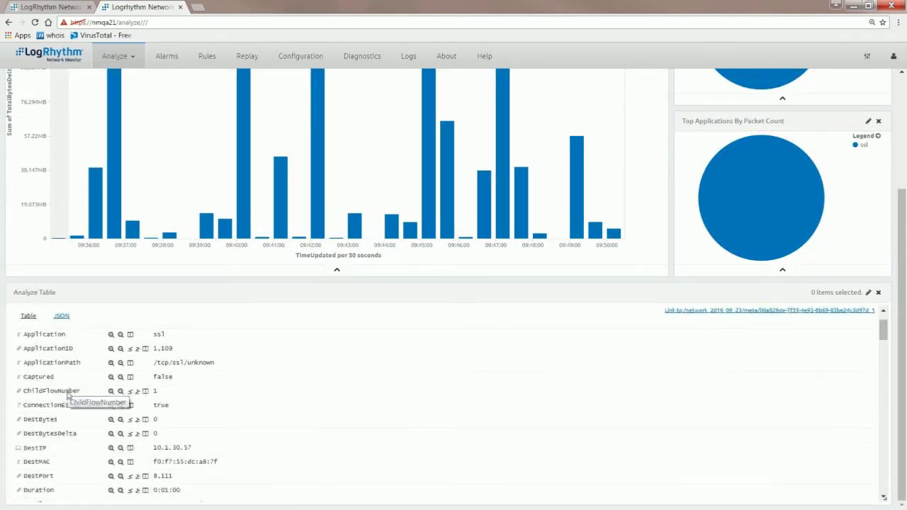
{"action": "scroll", "coordinate": [68, 394], "scroll_direction": "down", "scroll_amount": 1}
{"action": "scroll", "coordinate": [67, 396], "scroll_direction": "down", "scroll_amount": 3}
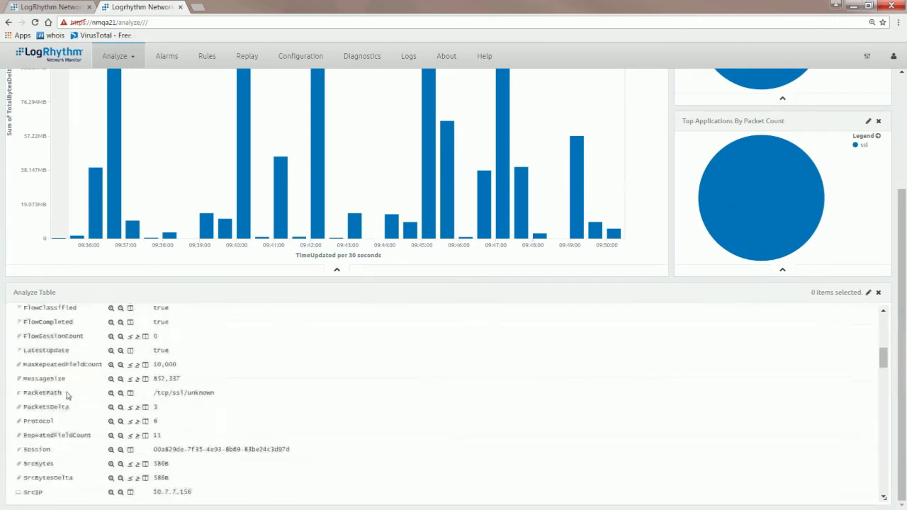
{"action": "scroll", "coordinate": [67, 395], "scroll_direction": "down", "scroll_amount": 3}
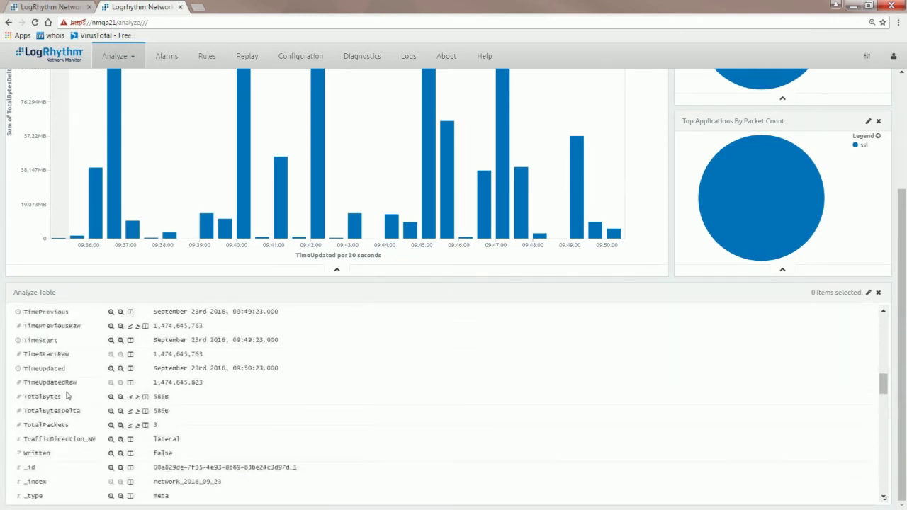
{"action": "scroll", "coordinate": [68, 395], "scroll_direction": "down", "scroll_amount": 3}
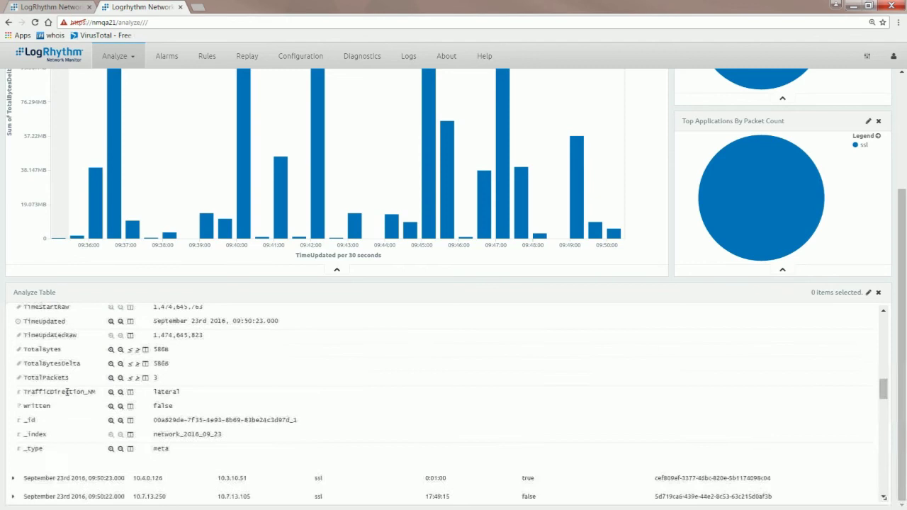
{"action": "scroll", "coordinate": [67, 396], "scroll_direction": "up", "scroll_amount": 3}
{"action": "scroll", "coordinate": [68, 396], "scroll_direction": "up", "scroll_amount": 4}
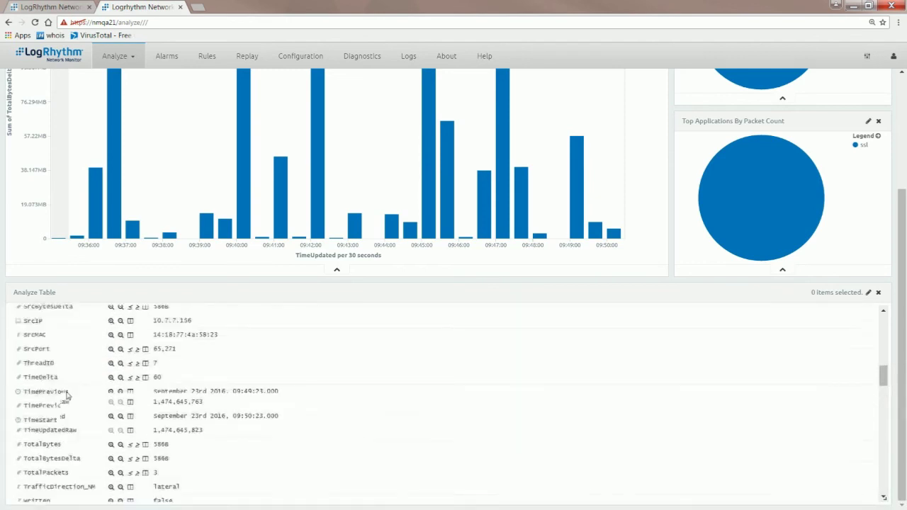
{"action": "scroll", "coordinate": [67, 396], "scroll_direction": "up", "scroll_amount": 4}
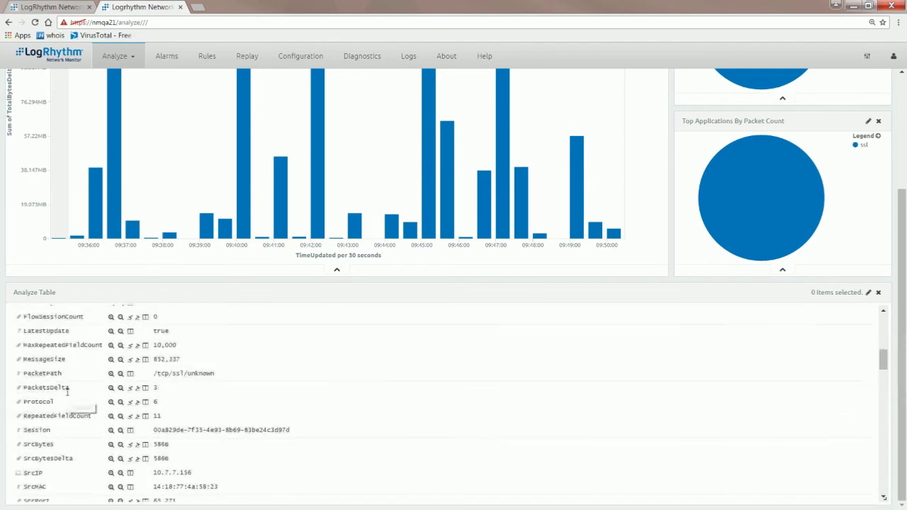
{"action": "scroll", "coordinate": [67, 395], "scroll_direction": "up", "scroll_amount": 4}
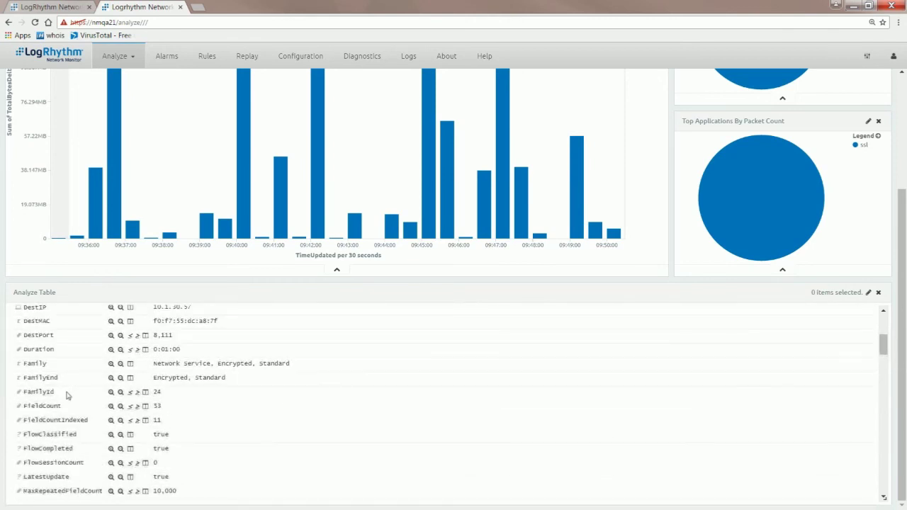
{"action": "scroll", "coordinate": [67, 392], "scroll_direction": "up", "scroll_amount": 2}
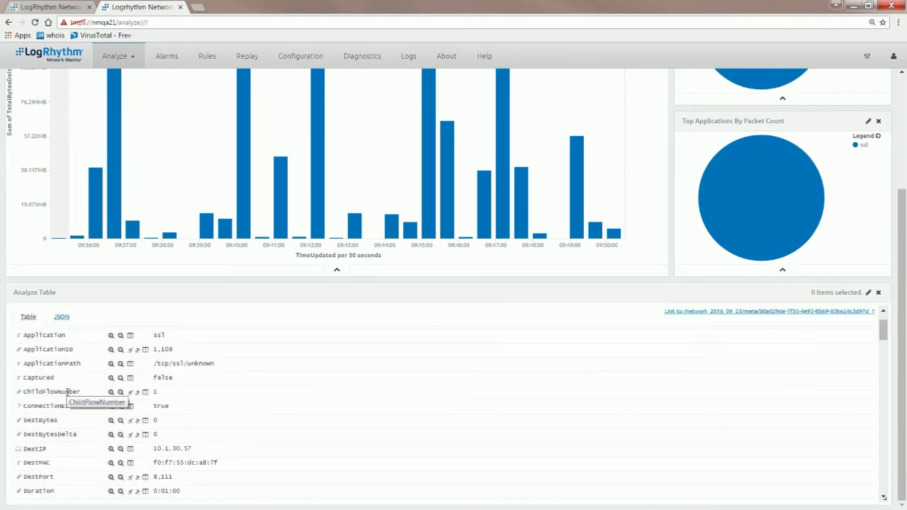
{"action": "scroll", "coordinate": [63, 392], "scroll_direction": "up", "scroll_amount": 3}
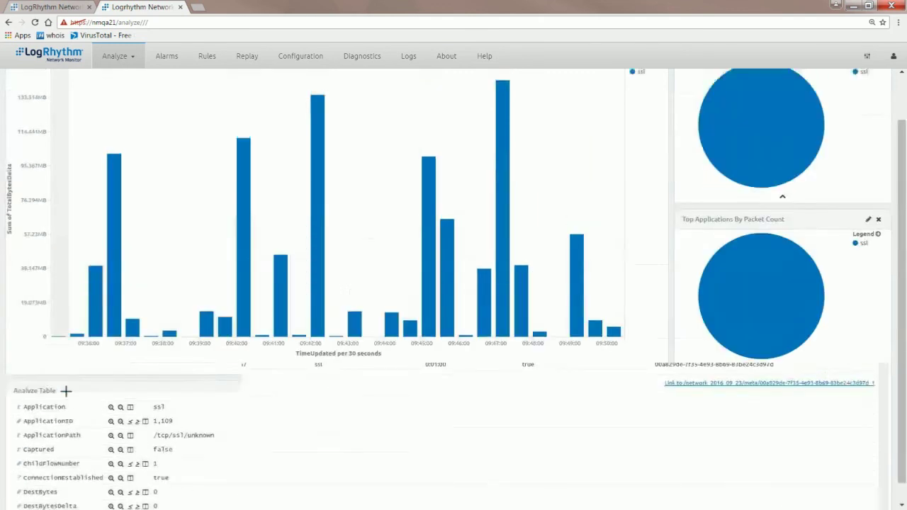